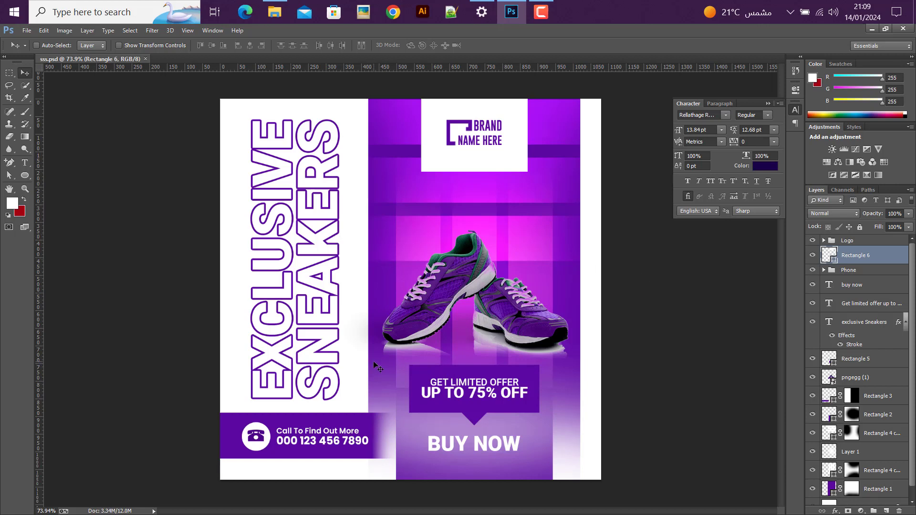
{"action": "scroll", "coordinate": [886, 485], "scroll_direction": "down", "scroll_amount": 1}
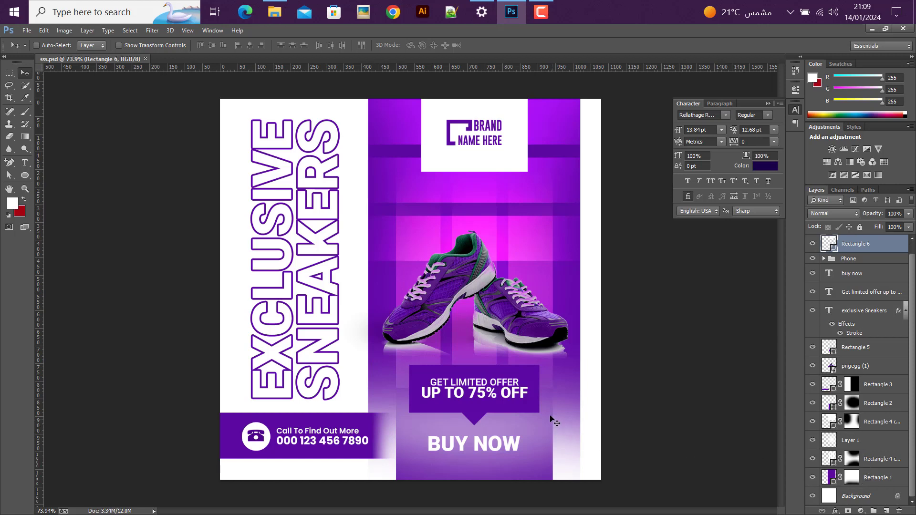
- Delete the Rectangle 1, Rectangle 4 copy 2, Layer 1 and Rectangle 4 copy layers
{"action": "left_click", "coordinate": [578, 301], "text": "ctrl"}
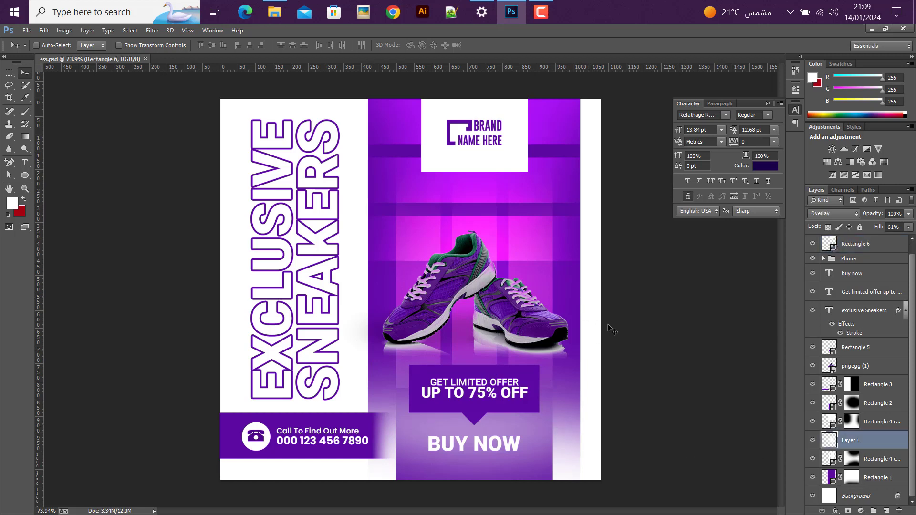
{"action": "left_click", "coordinate": [890, 483]}
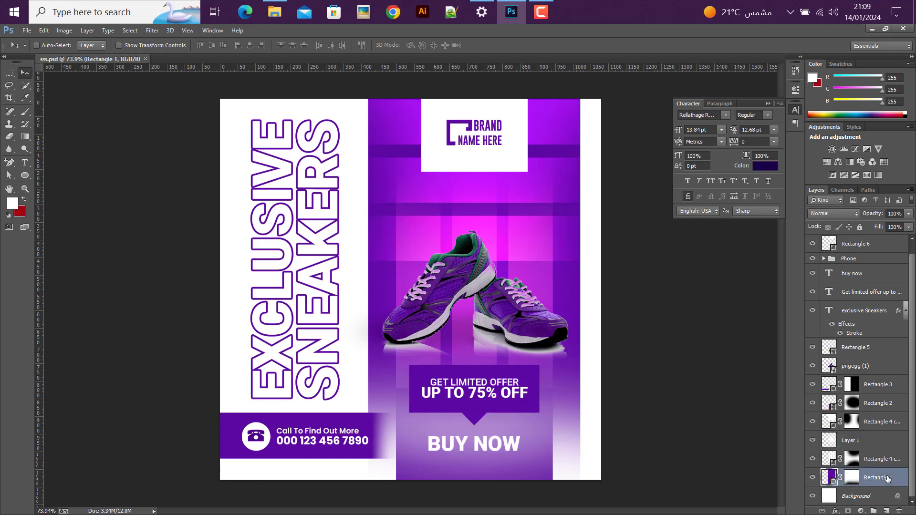
{"action": "key", "text": "Delete"}
{"action": "left_click", "coordinate": [888, 471]}
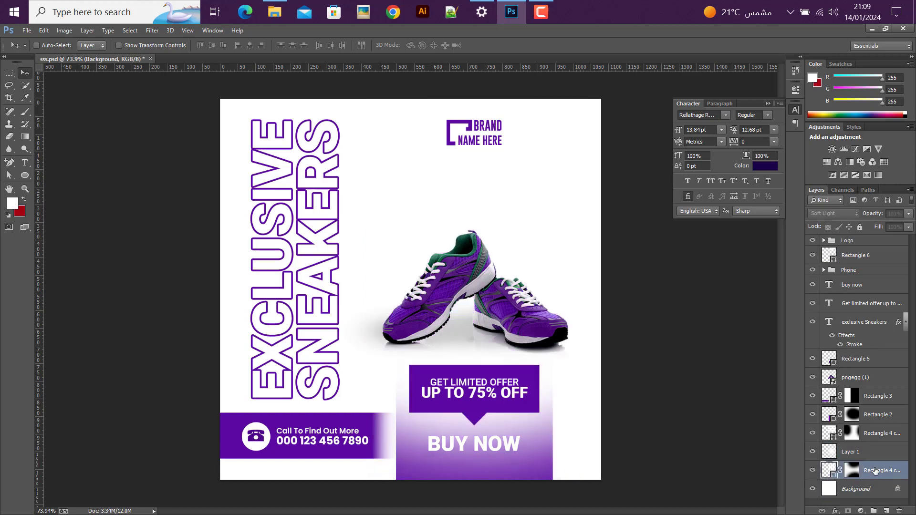
{"action": "key", "text": "Delete"}
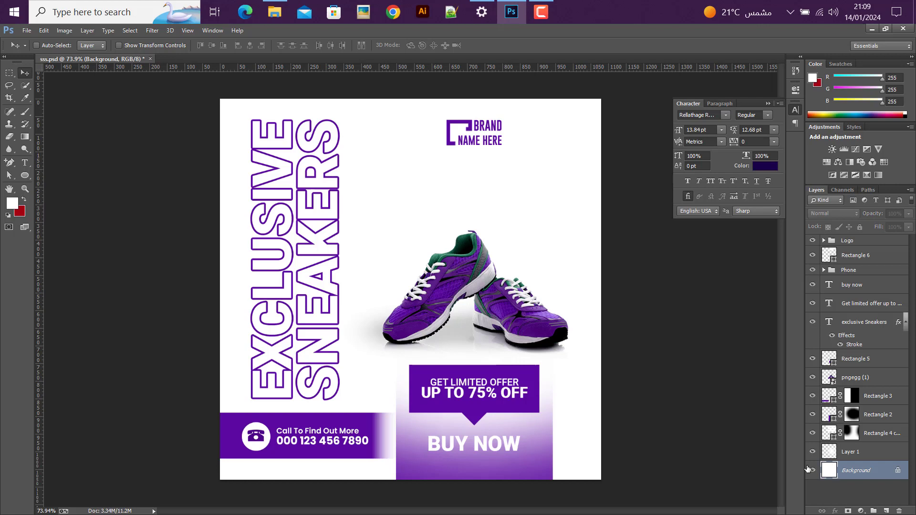
{"action": "left_click", "coordinate": [897, 449]}
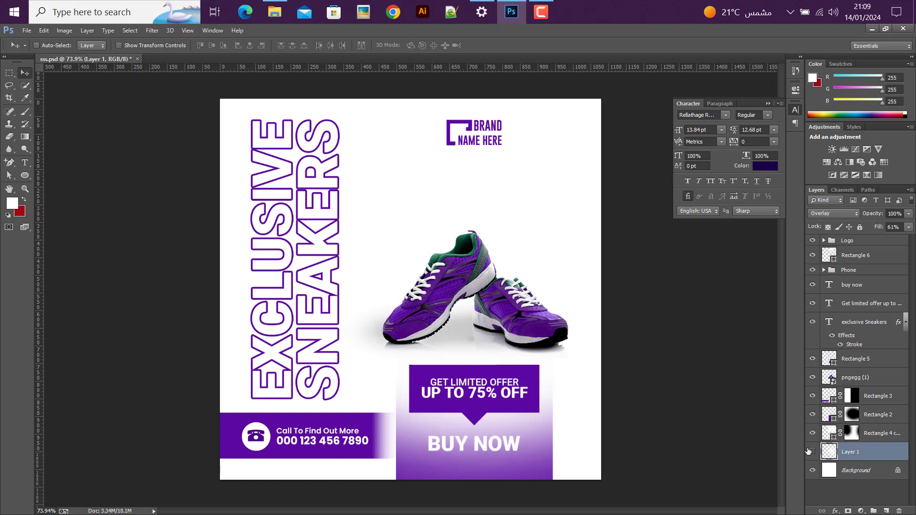
{"action": "key", "text": "Delete"}
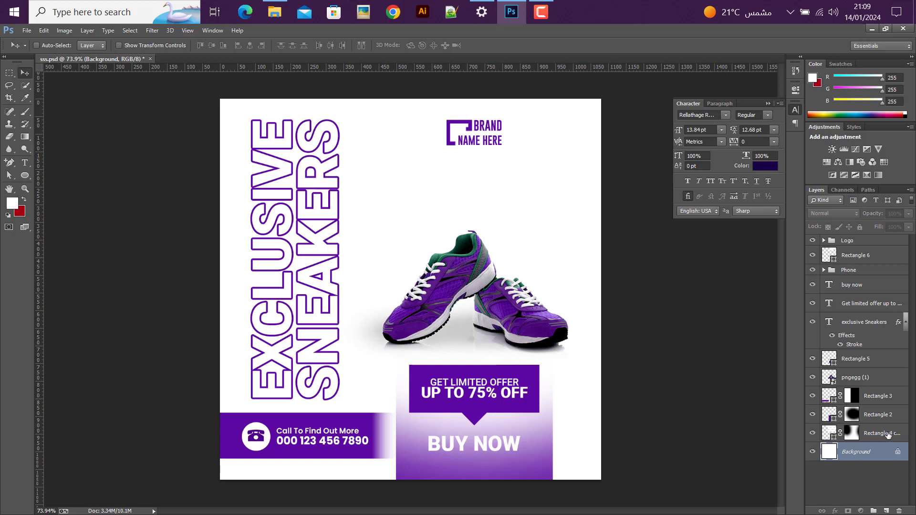
{"action": "left_click", "coordinate": [840, 433]}
{"action": "key", "text": "Delete"}
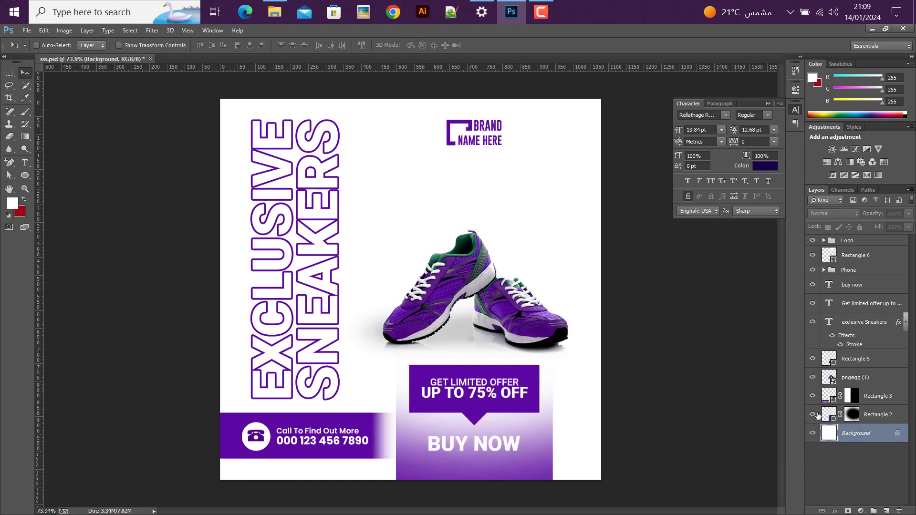
- Check the BUY NOW block and sneaker image visibility, then select the Background layer
{"action": "left_click", "coordinate": [812, 414]}
{"action": "left_click", "coordinate": [813, 416]}
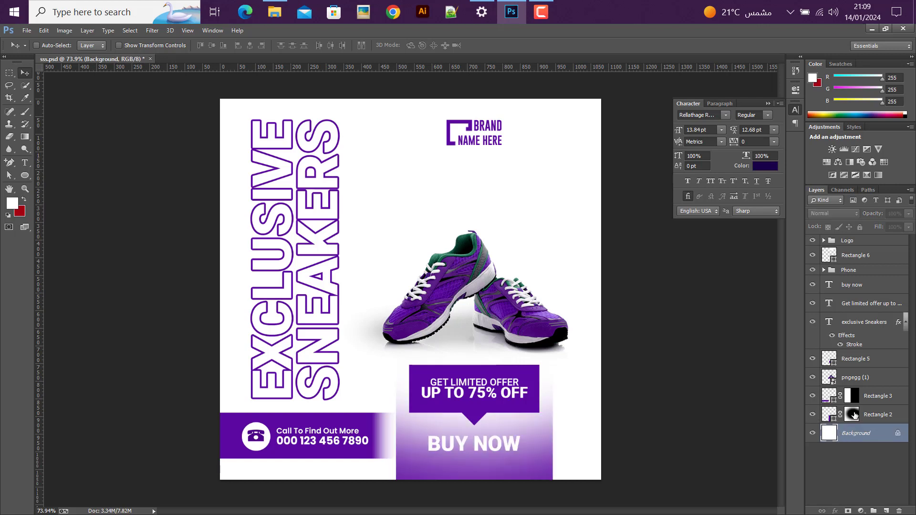
{"action": "left_click", "coordinate": [880, 401]}
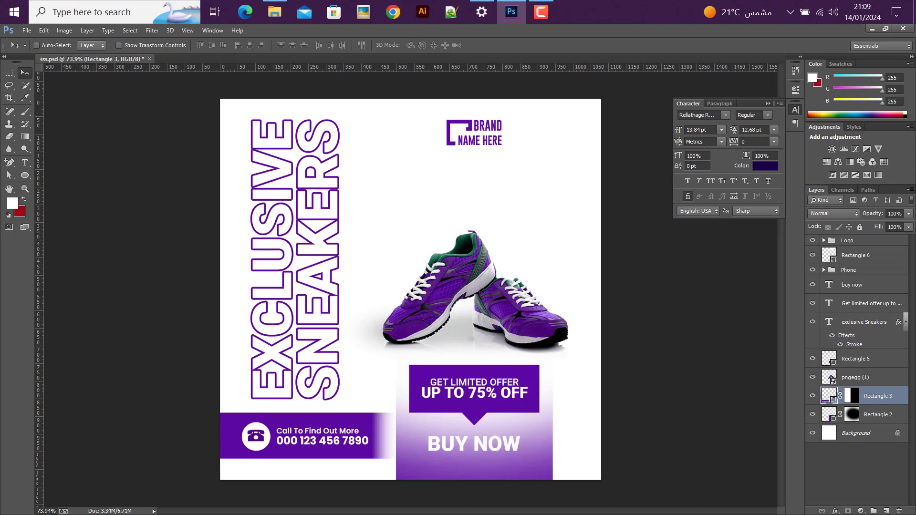
{"action": "left_click", "coordinate": [9, 74]}
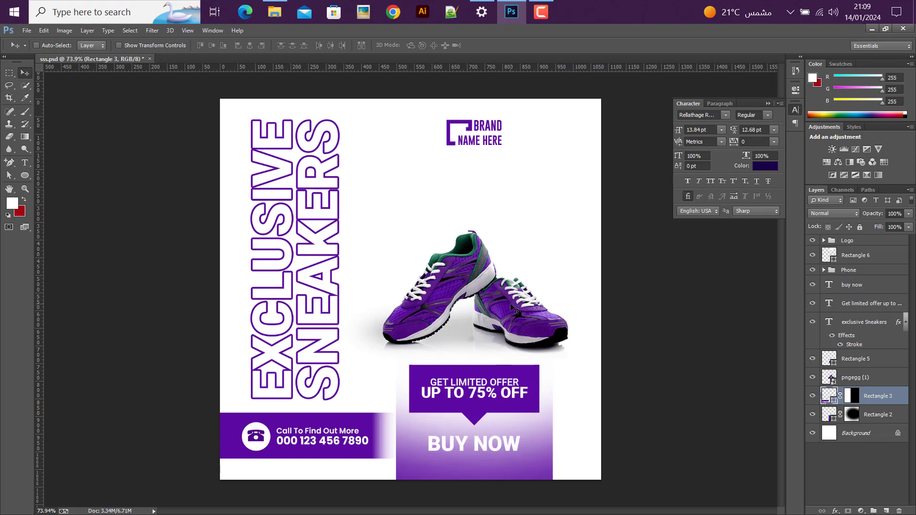
{"action": "left_click", "coordinate": [813, 378]}
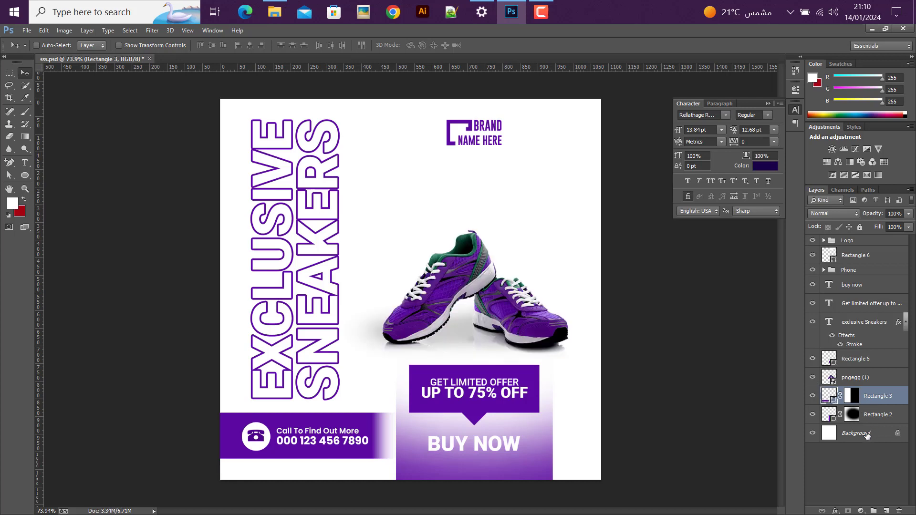
{"action": "left_click", "coordinate": [874, 430]}
{"action": "left_click", "coordinate": [24, 175]}
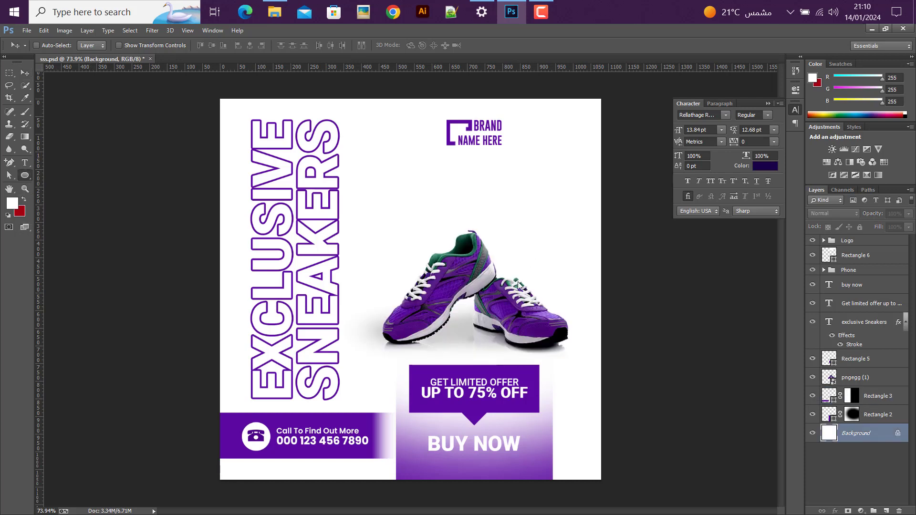
- Draw a large circle shape and move it down around the sneakers
{"action": "left_click_drag", "start_coordinate": [458, 246], "coordinate": [578, 463]}
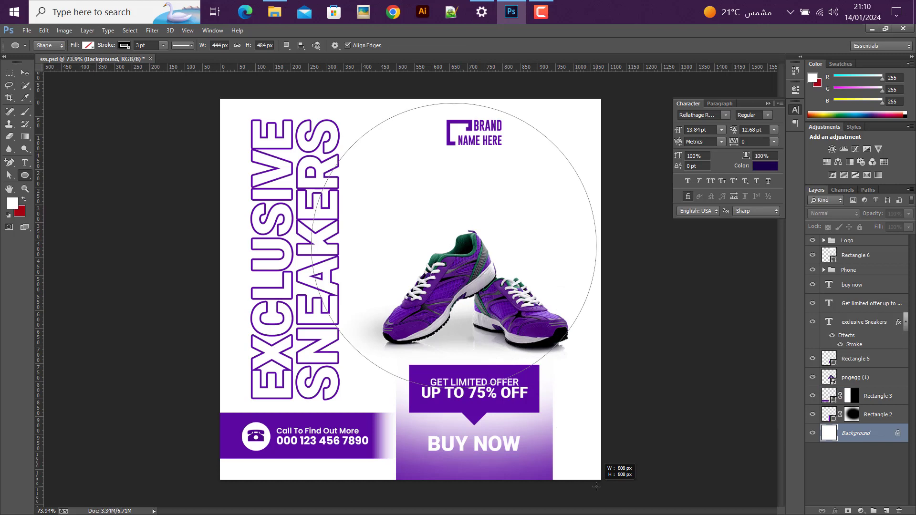
{"action": "left_click", "coordinate": [24, 75]}
{"action": "left_click_drag", "start_coordinate": [449, 163], "coordinate": [467, 246]}
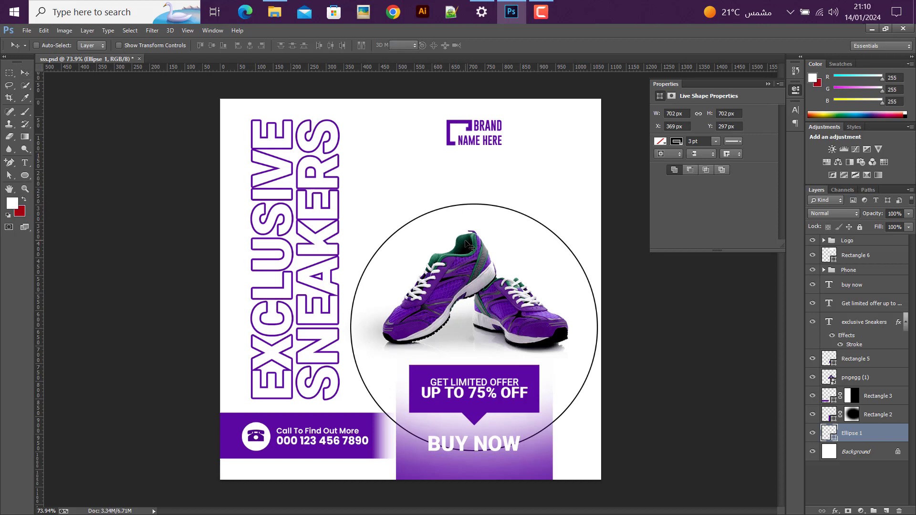
- Scale the circle to about 83% and nudge it upward above the offer box
{"action": "key", "text": "ctrl+t"}
{"action": "left_click_drag", "start_coordinate": [598, 204], "coordinate": [578, 225]}
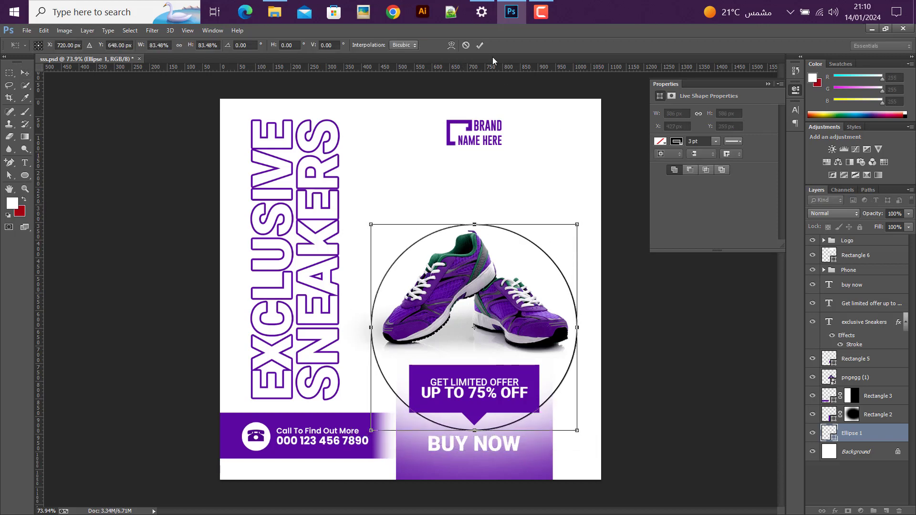
{"action": "left_click", "coordinate": [480, 45]}
{"action": "left_click_drag", "start_coordinate": [454, 290], "coordinate": [450, 287]}
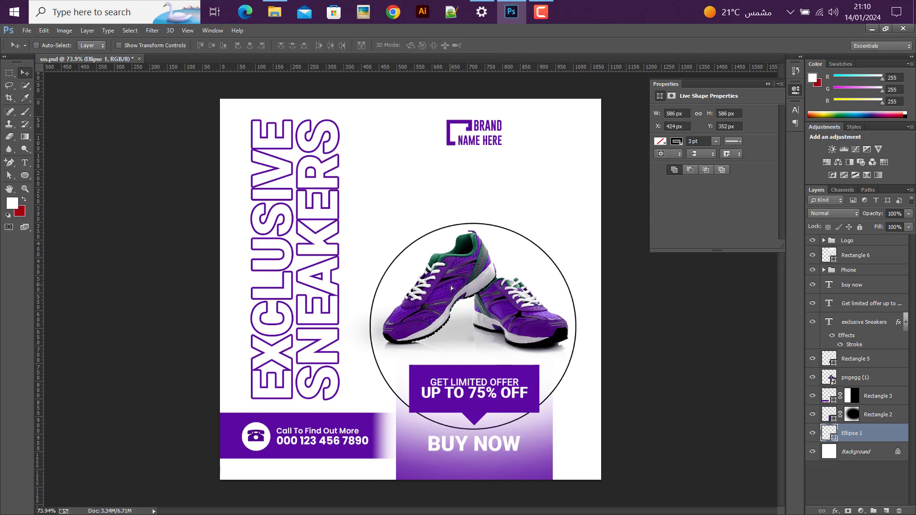
{"action": "key", "text": "Up"}
{"action": "key", "text": "Up"}
{"action": "key", "text": "Up"}
{"action": "key", "text": "Up"}
{"action": "key", "text": "Up"}
{"action": "key", "text": "Up"}
{"action": "key", "text": "Up"}
{"action": "key", "text": "Up"}
{"action": "key", "text": "Up"}
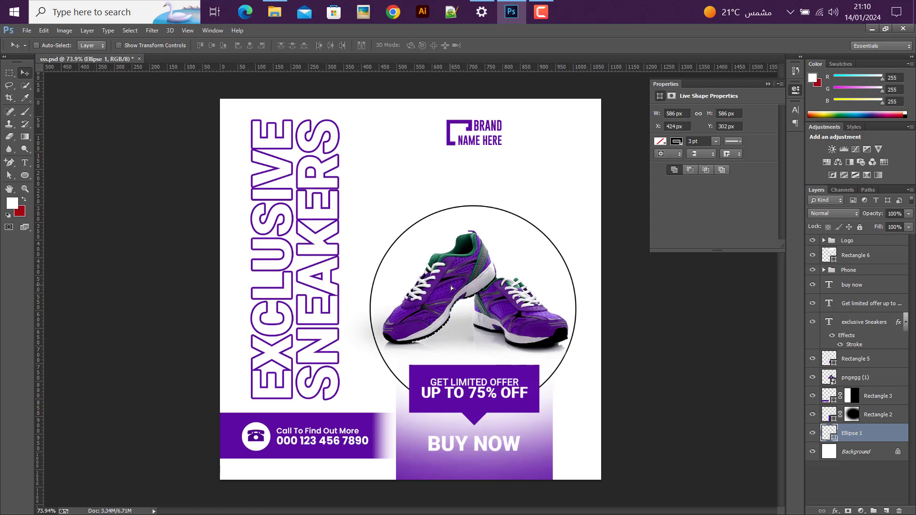
{"action": "key", "text": "Up"}
{"action": "key", "text": "Up"}
{"action": "key", "text": "Up"}
{"action": "key", "text": "Up"}
{"action": "key", "text": "Up"}
{"action": "key", "text": "Up"}
{"action": "key", "text": "Up"}
{"action": "key", "text": "Up"}
{"action": "key", "text": "Up"}
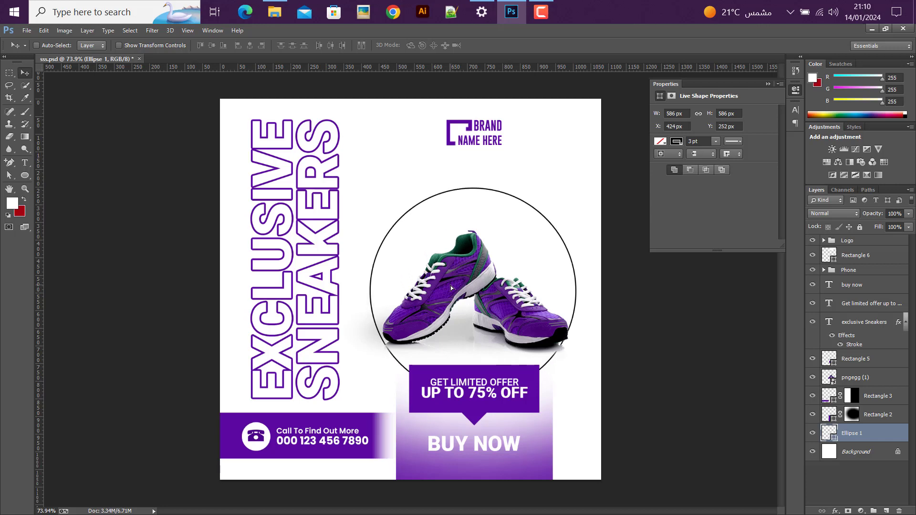
{"action": "key", "text": "shift+Up"}
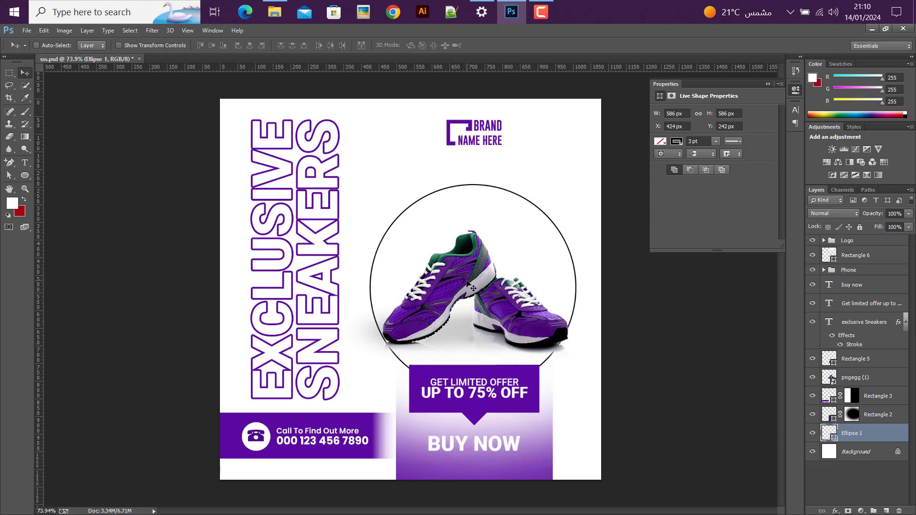
{"action": "key", "text": "shift+Up"}
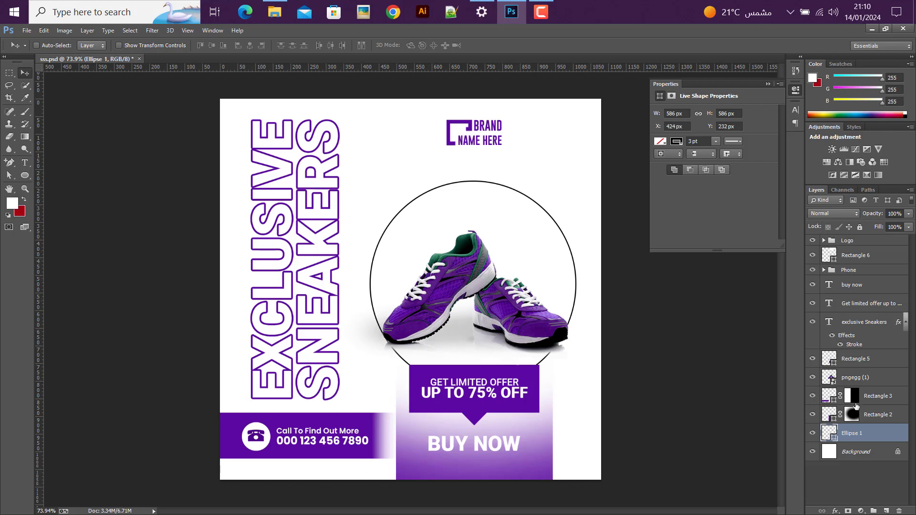
- Duplicate the circle layer and shrink the copy to about 88%
{"action": "right_click", "coordinate": [851, 431]}
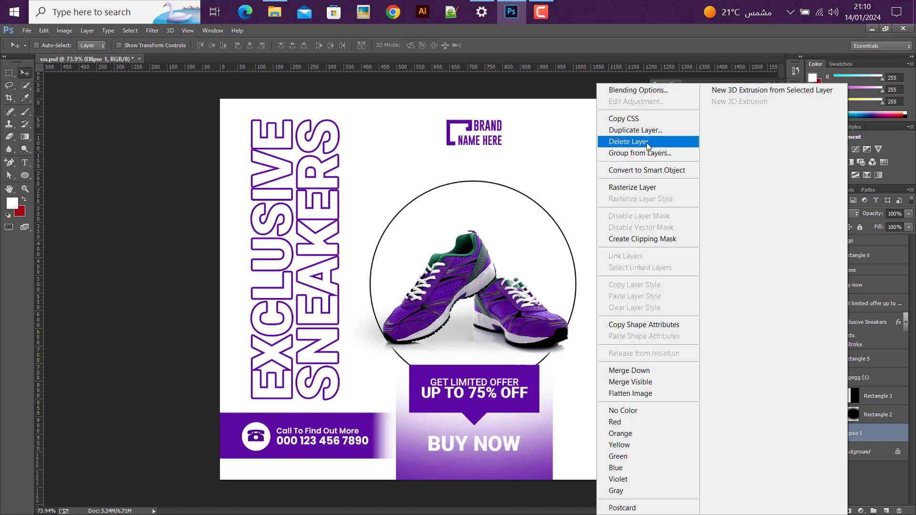
{"action": "left_click", "coordinate": [645, 131]}
{"action": "left_click", "coordinate": [537, 156]}
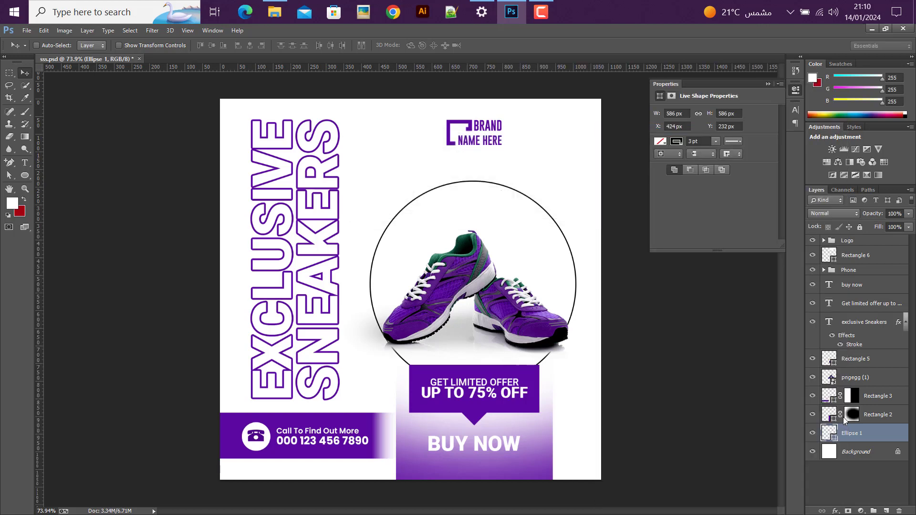
{"action": "key", "text": "ctrl+t"}
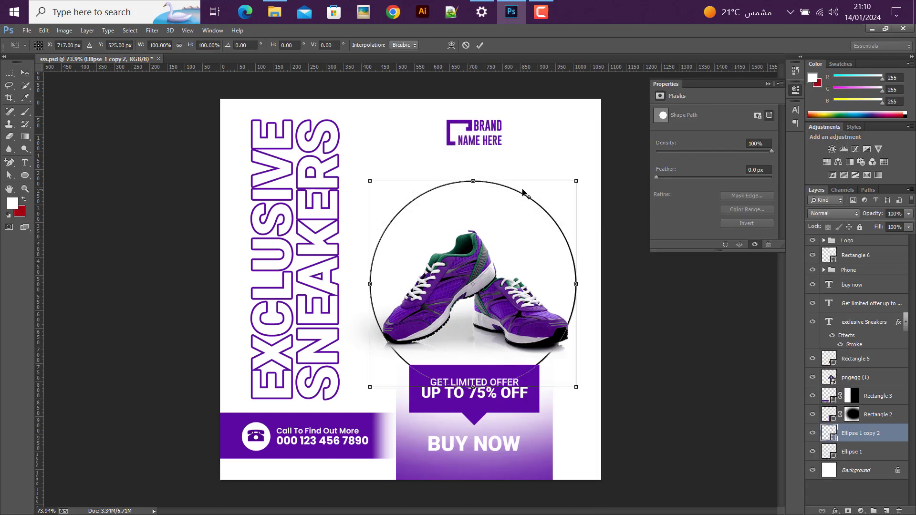
{"action": "left_click_drag", "start_coordinate": [577, 181], "coordinate": [568, 195]}
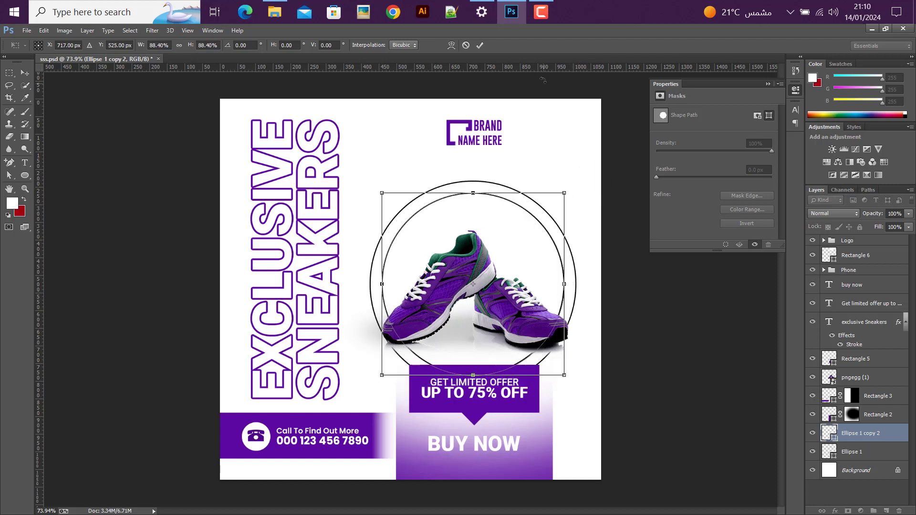
{"action": "left_click", "coordinate": [481, 46]}
- Turn the outer Ellipse 1 circle back on and select the inner Ellipse 1 copy 2 layer
{"action": "left_click", "coordinate": [812, 451]}
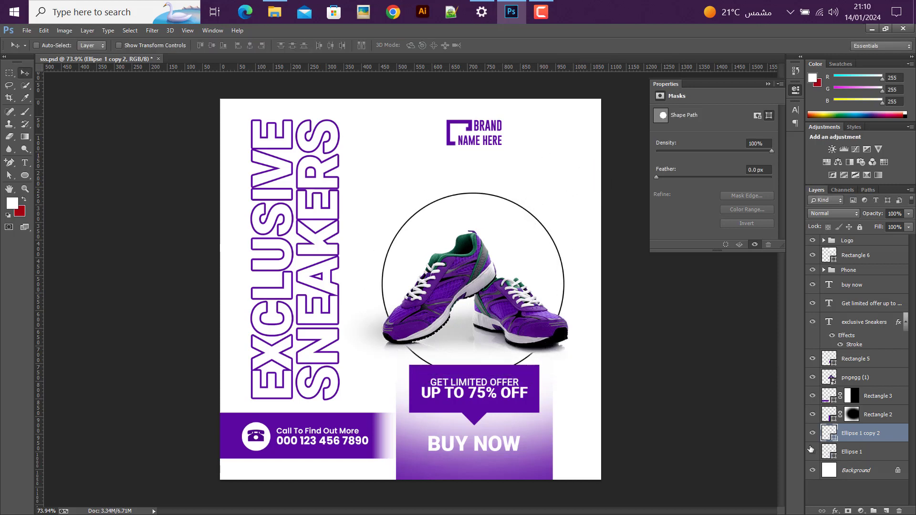
{"action": "key", "text": "ctrl+z"}
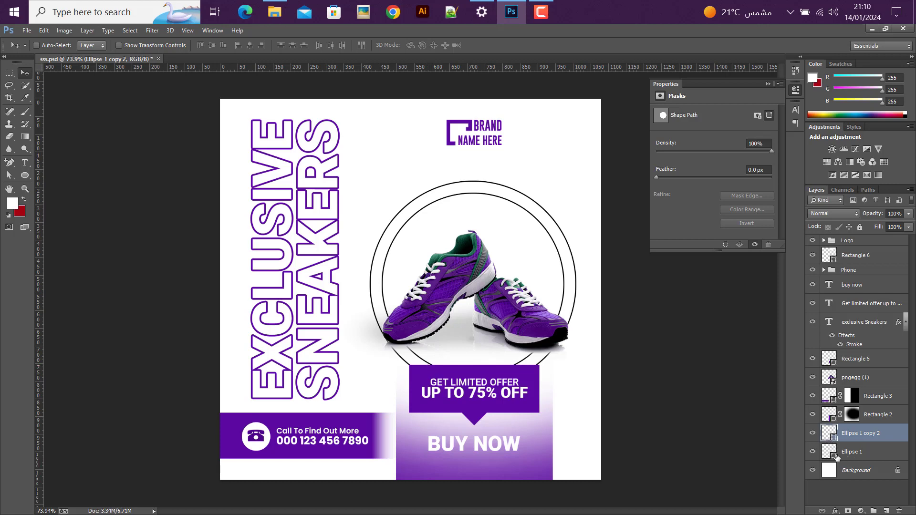
{"action": "left_click", "coordinate": [835, 457]}
{"action": "left_click", "coordinate": [812, 452]}
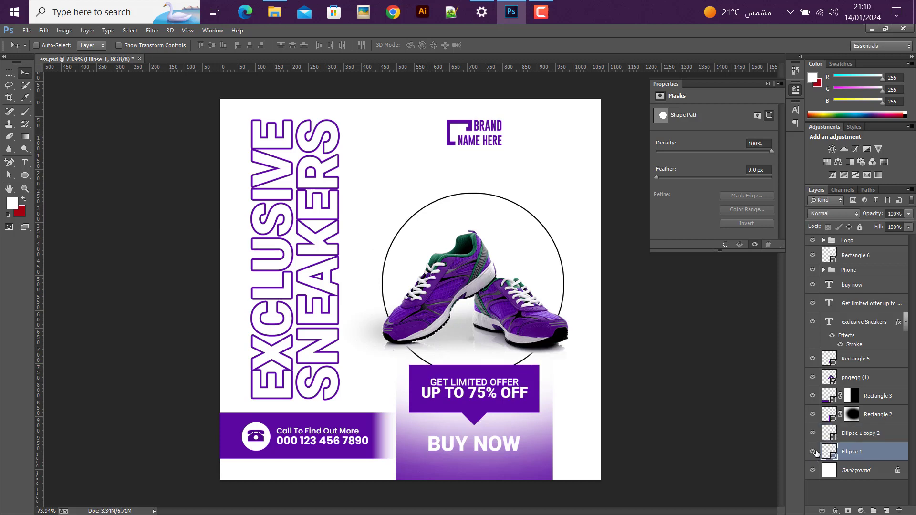
{"action": "left_click", "coordinate": [813, 451]}
{"action": "left_click", "coordinate": [860, 439]}
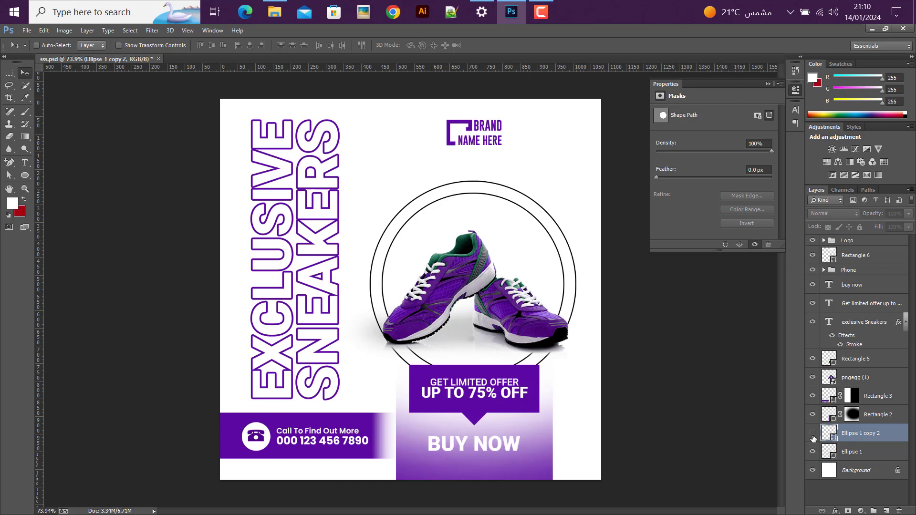
{"action": "left_click", "coordinate": [813, 432]}
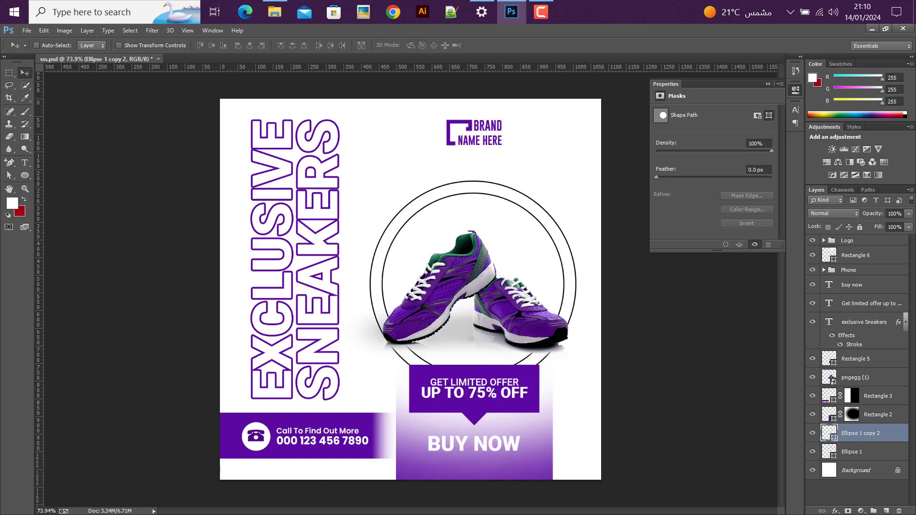
{"action": "left_click", "coordinate": [24, 176]}
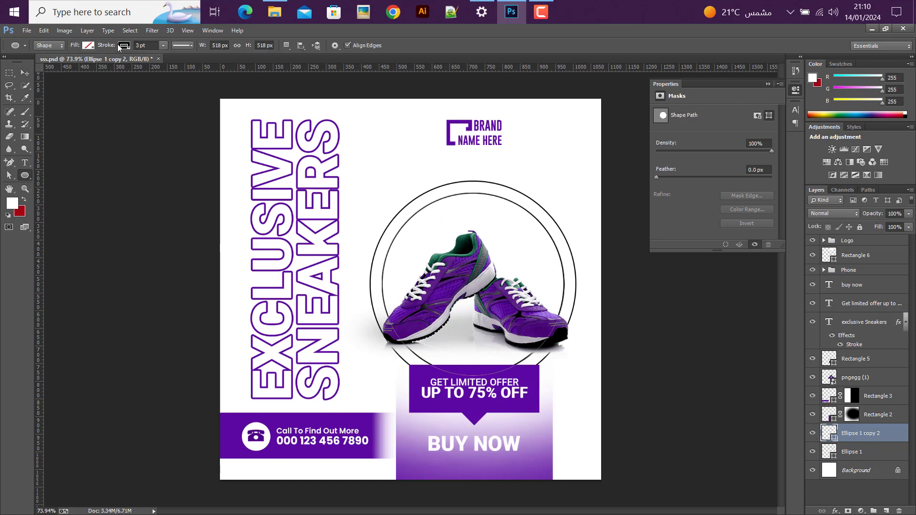
- Give the inner circle no stroke and a solid #5a099e fill sampled from the accent bar
{"action": "left_click", "coordinate": [124, 45]}
{"action": "left_click", "coordinate": [81, 64]}
{"action": "left_click", "coordinate": [89, 49]}
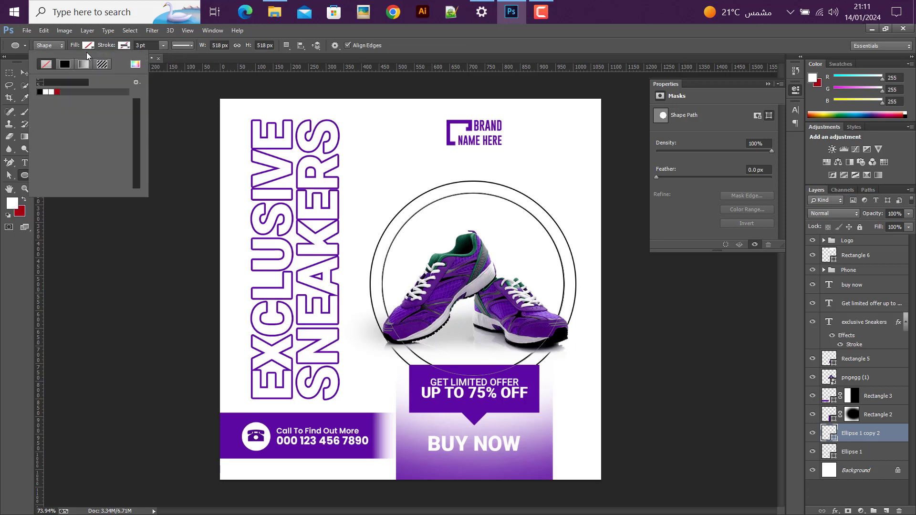
{"action": "left_click", "coordinate": [65, 64]}
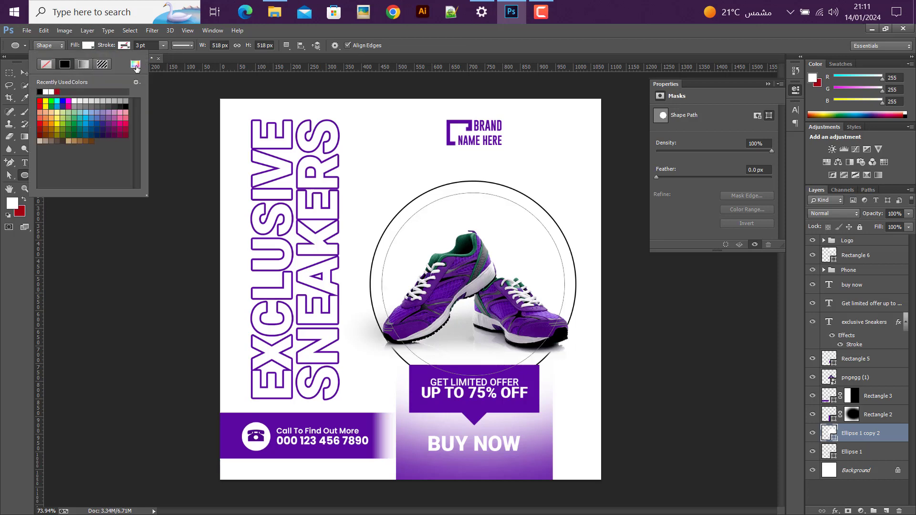
{"action": "left_click", "coordinate": [136, 66]}
{"action": "left_click", "coordinate": [292, 413]}
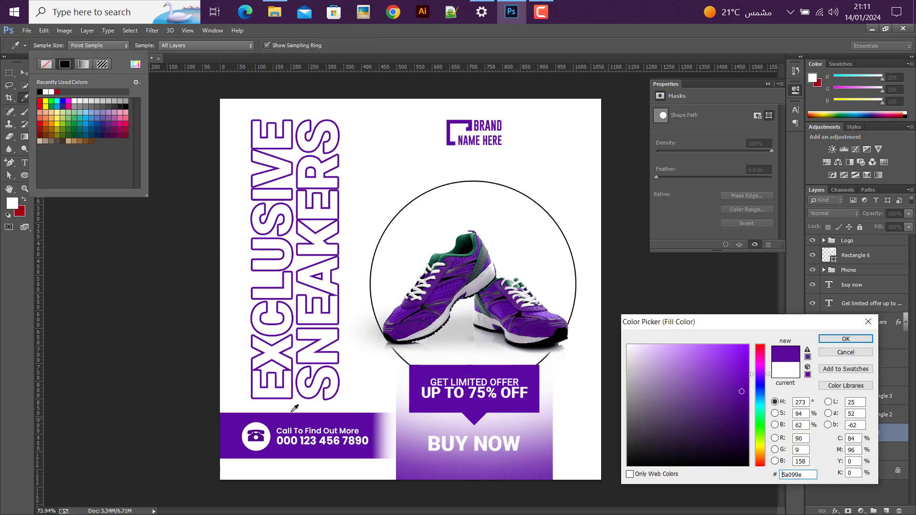
{"action": "left_click", "coordinate": [845, 339]}
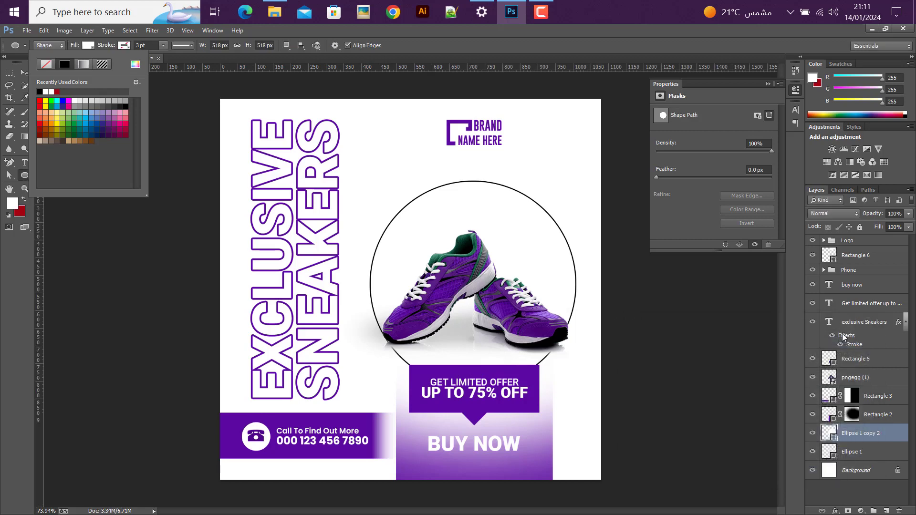
{"action": "left_click", "coordinate": [24, 73]}
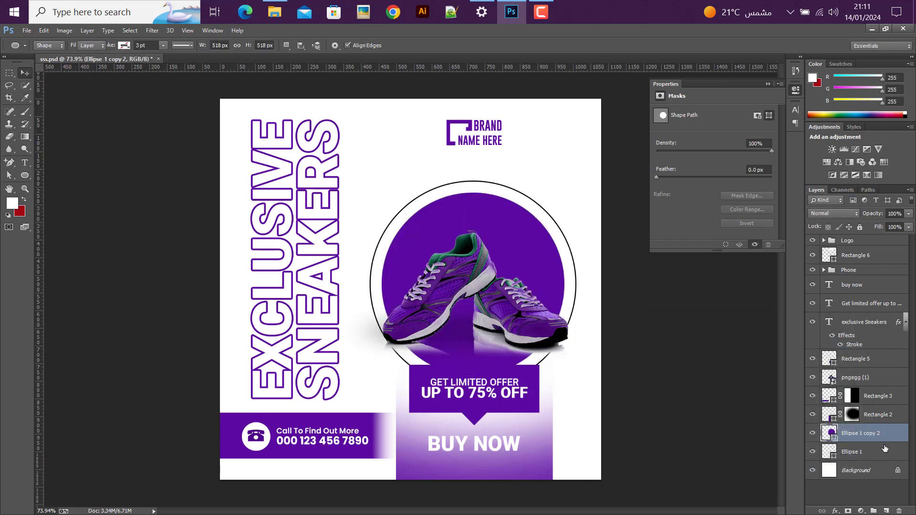
- Move both circle layers above the rectangles, then reselect the outer circle
{"action": "left_click", "coordinate": [849, 451]}
{"action": "left_click", "coordinate": [848, 436], "text": "shift"}
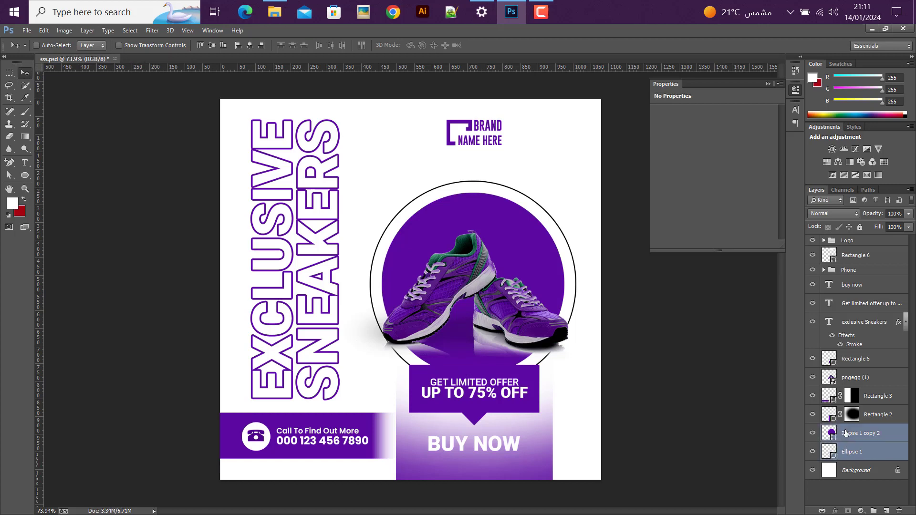
{"action": "left_click_drag", "start_coordinate": [845, 394], "coordinate": [846, 390]}
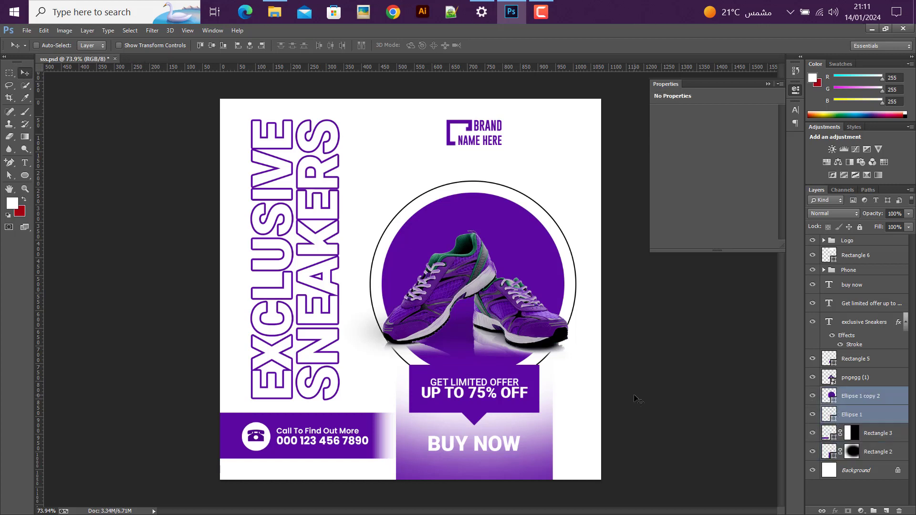
{"action": "left_click", "coordinate": [880, 421]}
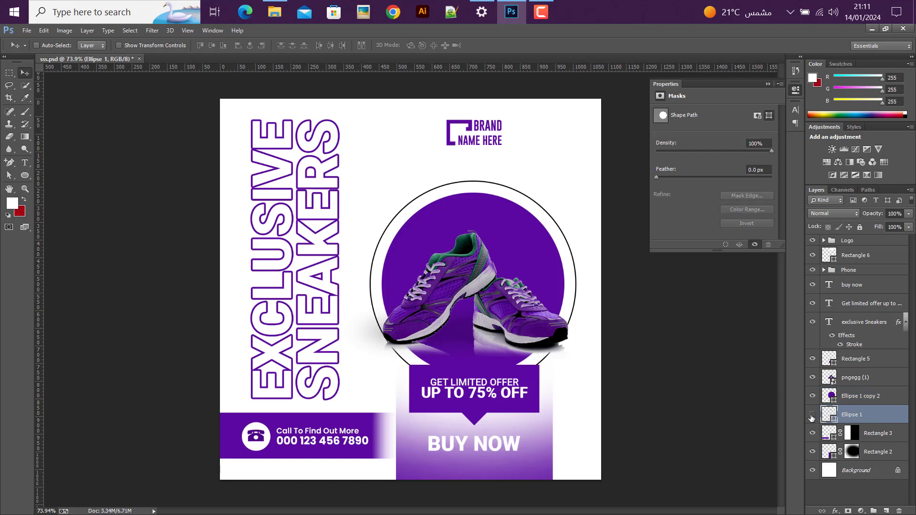
- Set the outer circle's stroke width to 15 pt
{"action": "left_click", "coordinate": [811, 417]}
{"action": "left_click", "coordinate": [812, 417]}
{"action": "left_click", "coordinate": [24, 175]}
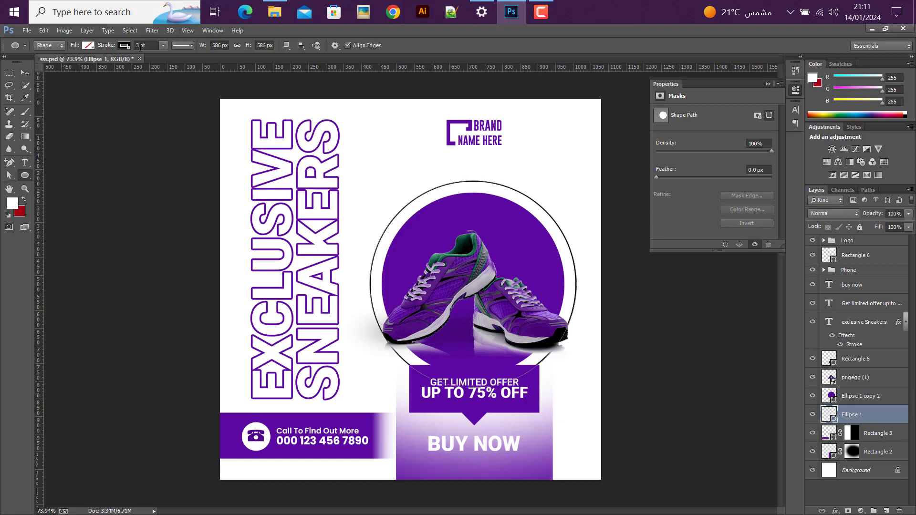
{"action": "left_click", "coordinate": [139, 46]}
{"action": "type", "text": "20"}
{"action": "key", "text": "Return"}
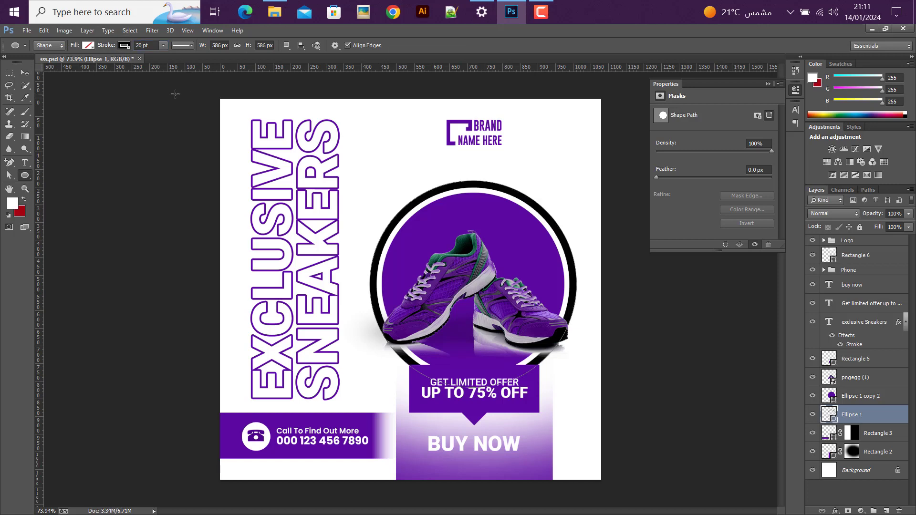
{"action": "left_click", "coordinate": [144, 45]}
{"action": "type", "text": "5"}
{"action": "key", "text": "Return"}
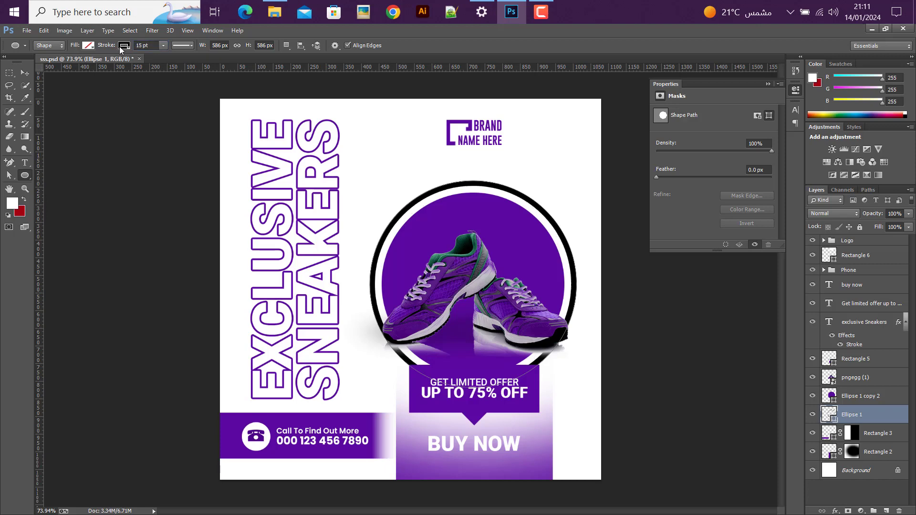
- Colour the outer ring's stroke #5a099e, sampled from the accent bar
{"action": "left_click", "coordinate": [122, 46]}
{"action": "left_click", "coordinate": [171, 63]}
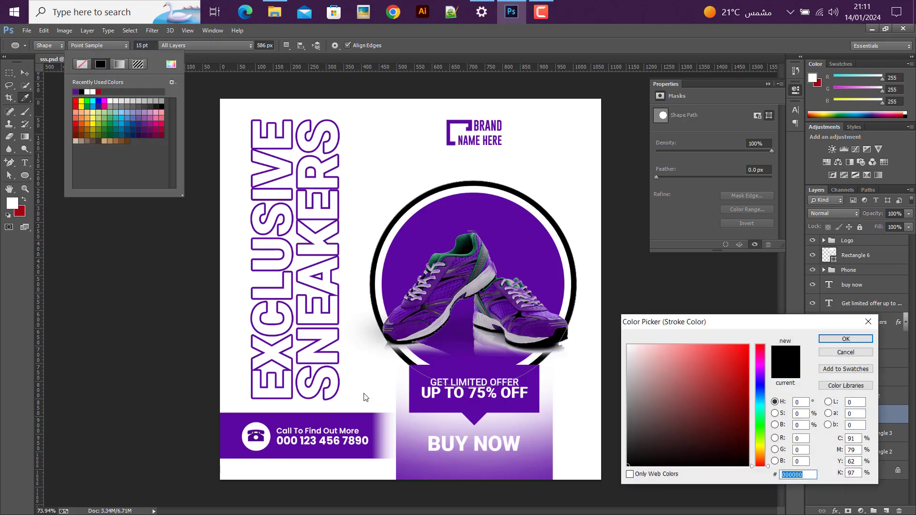
{"action": "left_click", "coordinate": [231, 420]}
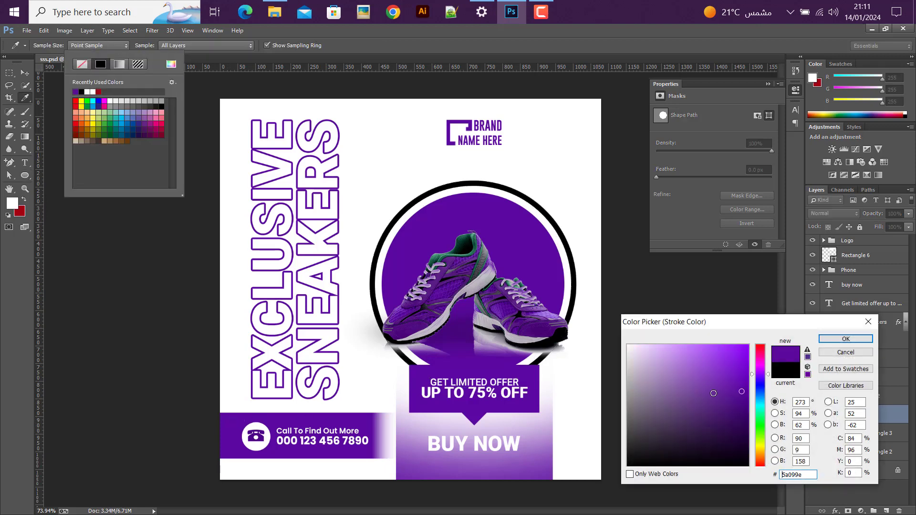
{"action": "left_click", "coordinate": [845, 339]}
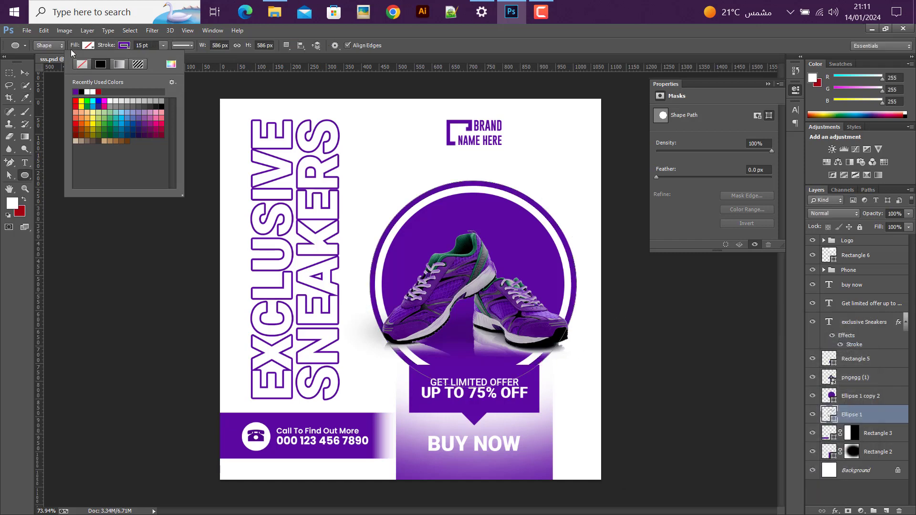
{"action": "left_click", "coordinate": [26, 73]}
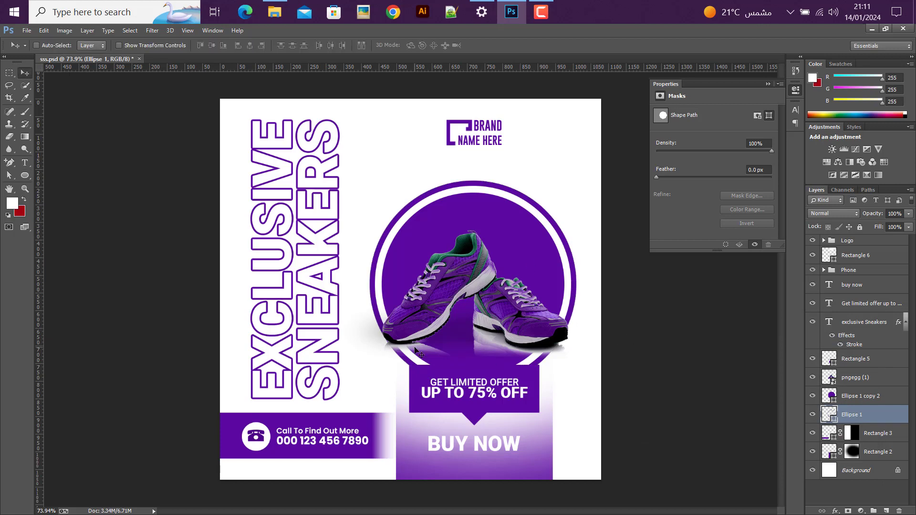
- Shrink the sneaker image to about two thirds and move it up and right inside the circle
{"action": "left_click", "coordinate": [856, 385]}
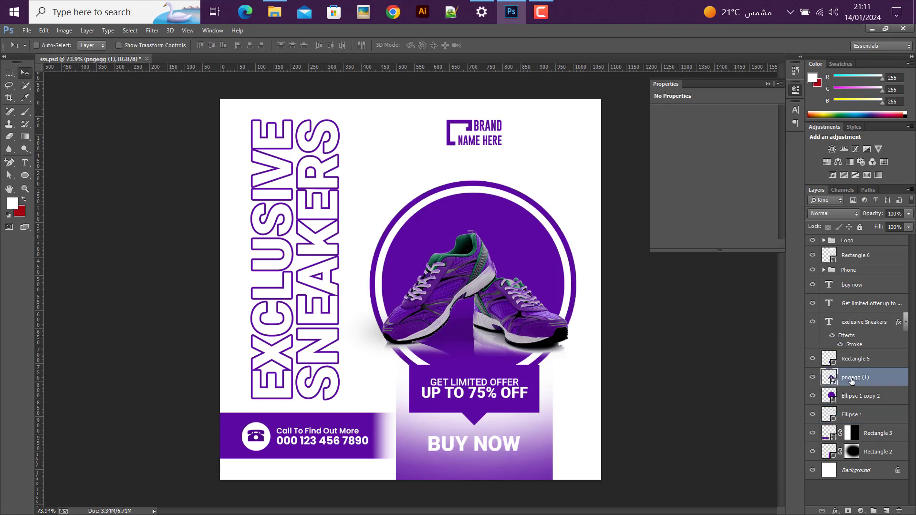
{"action": "key", "text": "ctrl+t"}
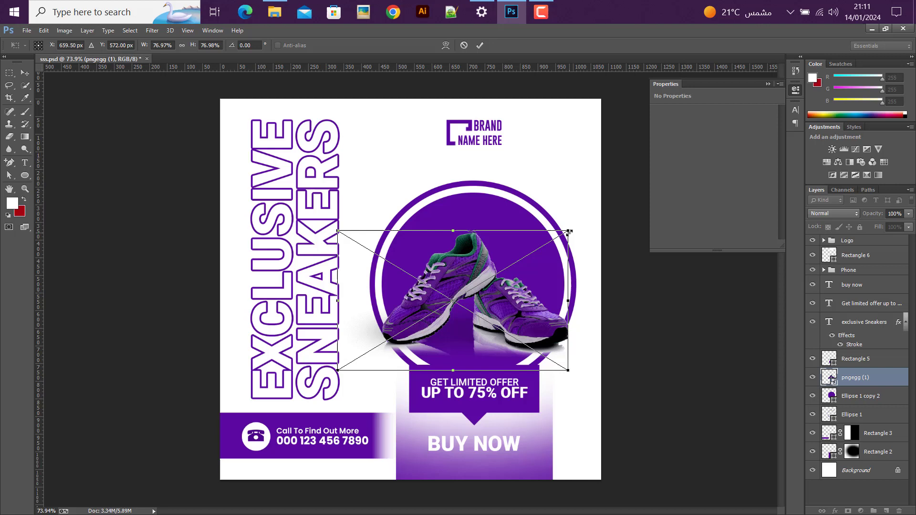
{"action": "left_click_drag", "start_coordinate": [567, 234], "coordinate": [556, 244]}
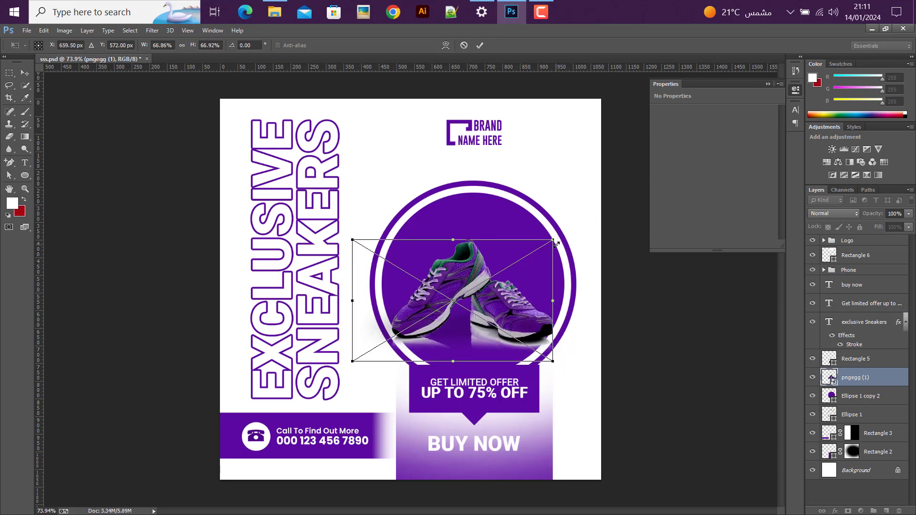
{"action": "left_click", "coordinate": [482, 45]}
{"action": "left_click_drag", "start_coordinate": [481, 297], "coordinate": [488, 276]}
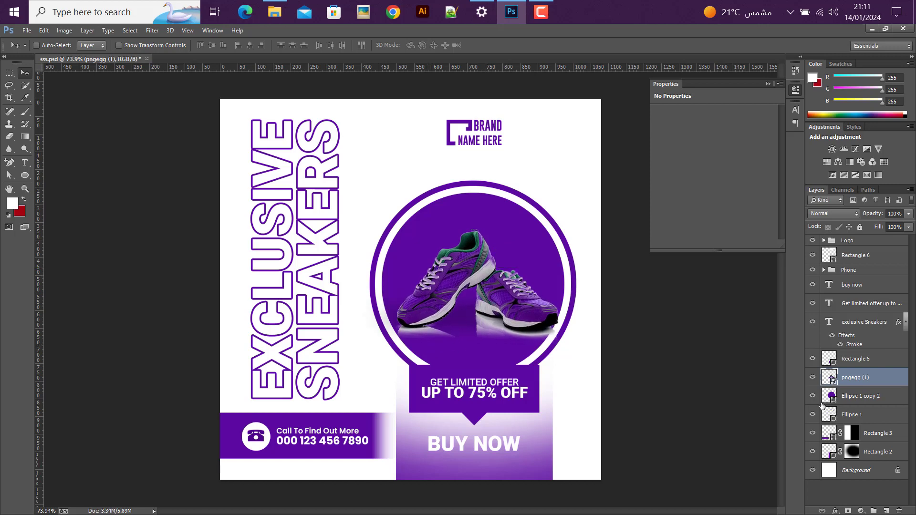
- Mask the sneaker image and paint black over the reflections under both shoes
{"action": "left_click", "coordinate": [848, 511]}
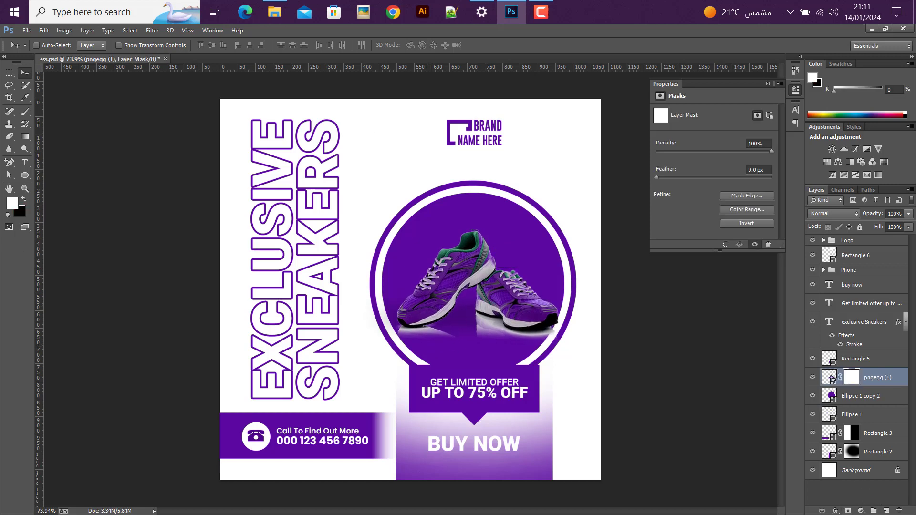
{"action": "left_click", "coordinate": [25, 111]}
{"action": "scroll", "coordinate": [122, 246], "scroll_direction": "up", "scroll_amount": 1, "text": "alt"}
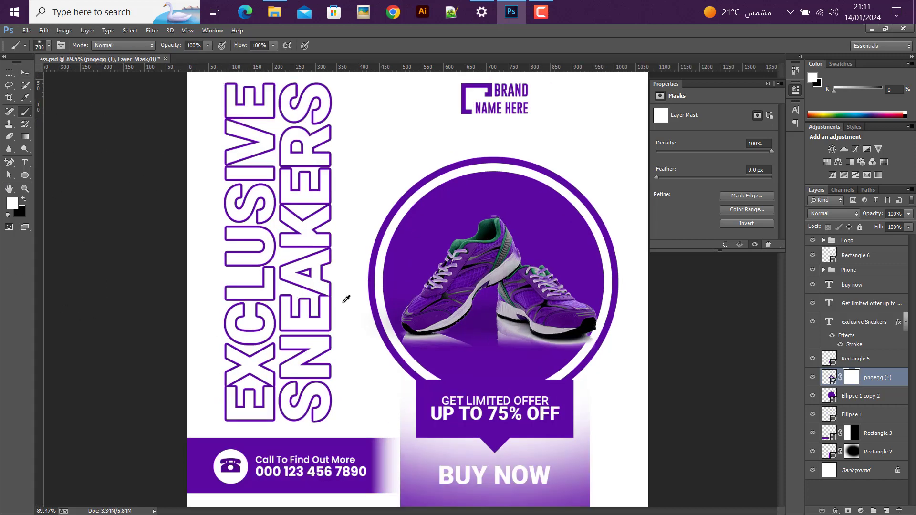
{"action": "left_click", "coordinate": [21, 205]}
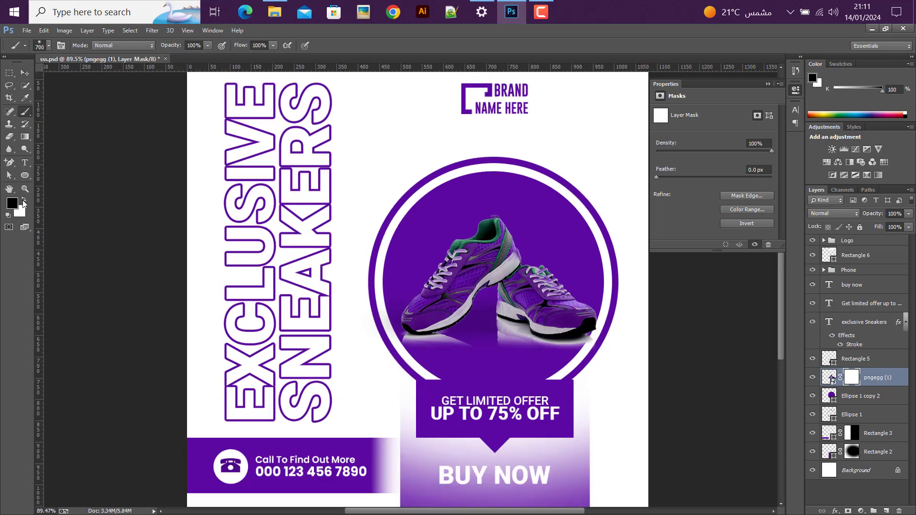
{"action": "scroll", "coordinate": [567, 390], "scroll_direction": "up", "scroll_amount": 1, "text": "alt"}
{"action": "key", "text": "bracketleft"}
{"action": "key", "text": "bracketleft"}
{"action": "key", "text": "bracketleft"}
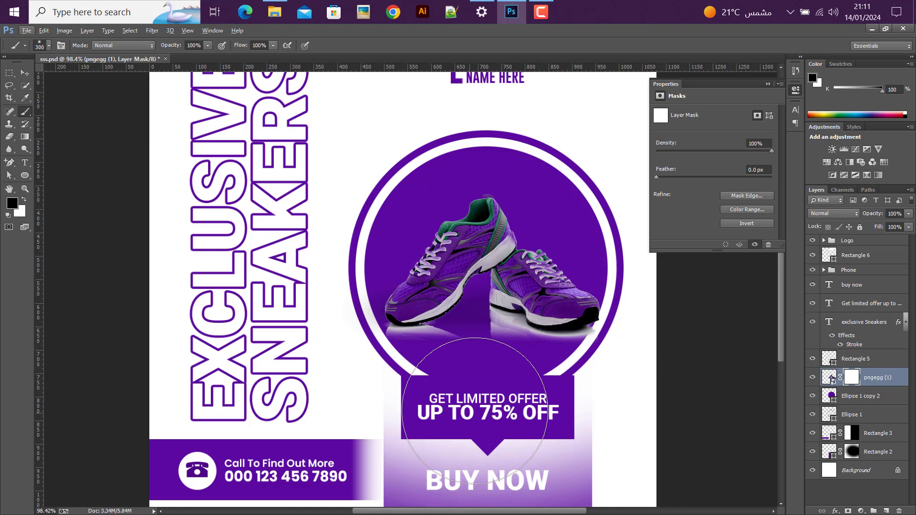
{"action": "left_click_drag", "start_coordinate": [454, 352], "coordinate": [393, 360]}
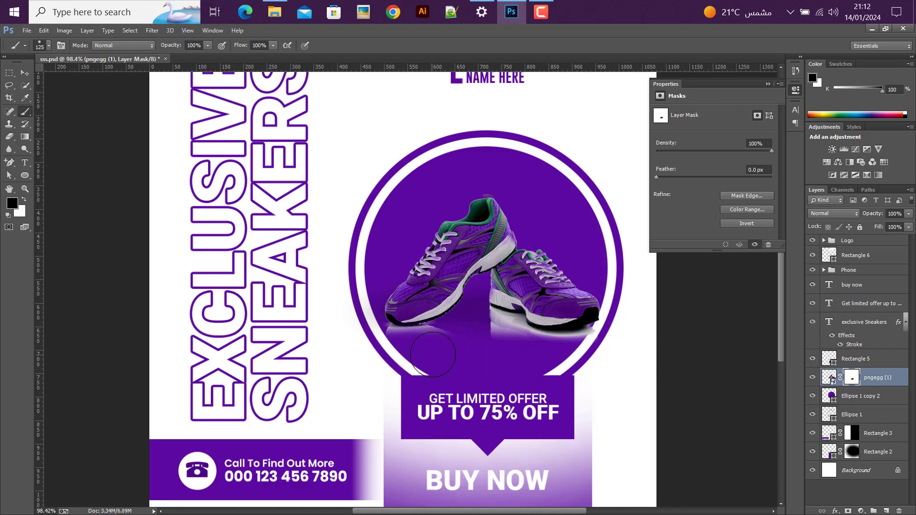
{"action": "mouse_move", "coordinate": [491, 346]}
{"action": "left_mouse_down"}
{"action": "mouse_move", "coordinate": [519, 333]}
{"action": "mouse_move", "coordinate": [540, 352]}
{"action": "mouse_move", "coordinate": [530, 354]}
{"action": "left_mouse_up"}
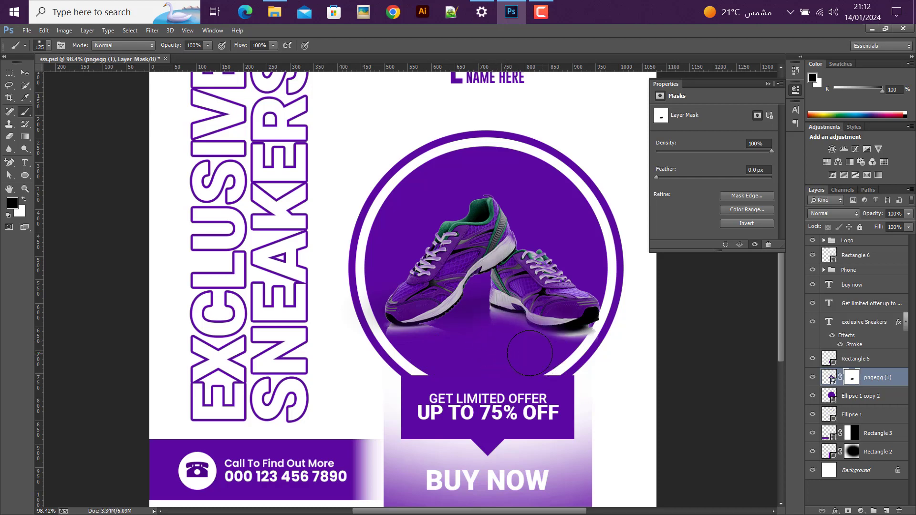
{"action": "left_click", "coordinate": [26, 73]}
{"action": "scroll", "coordinate": [459, 293], "scroll_direction": "down", "scroll_amount": 1}
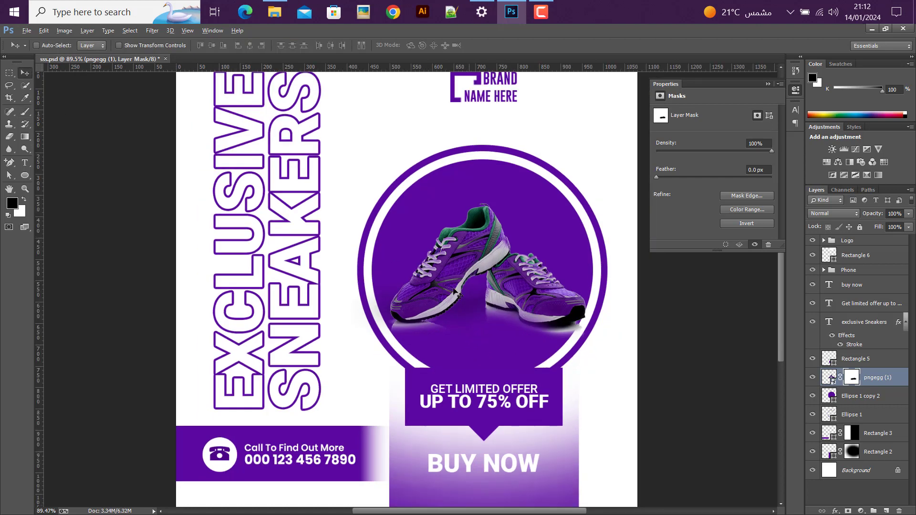
{"action": "scroll", "coordinate": [491, 313], "scroll_direction": "down", "scroll_amount": 1}
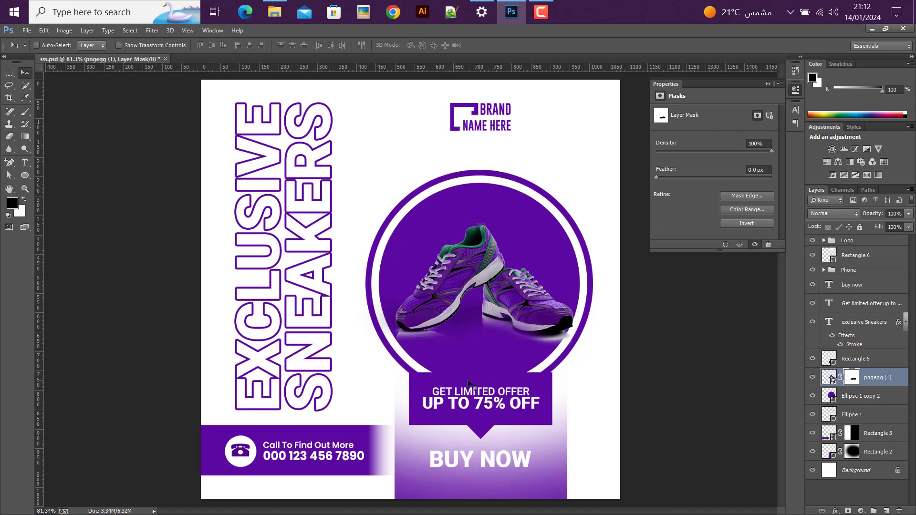
- Select the Ellipse 1 ring and place two horizontal guides across it
{"action": "left_click", "coordinate": [814, 397]}
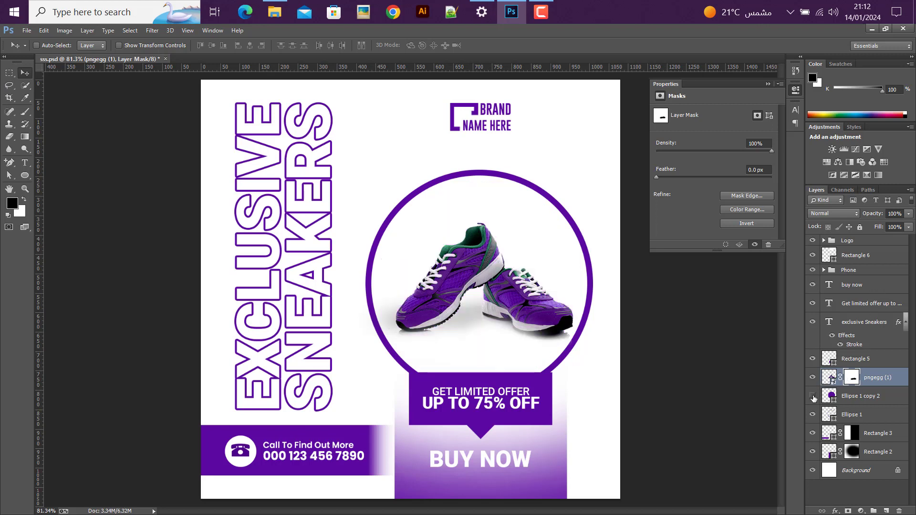
{"action": "left_click", "coordinate": [849, 422]}
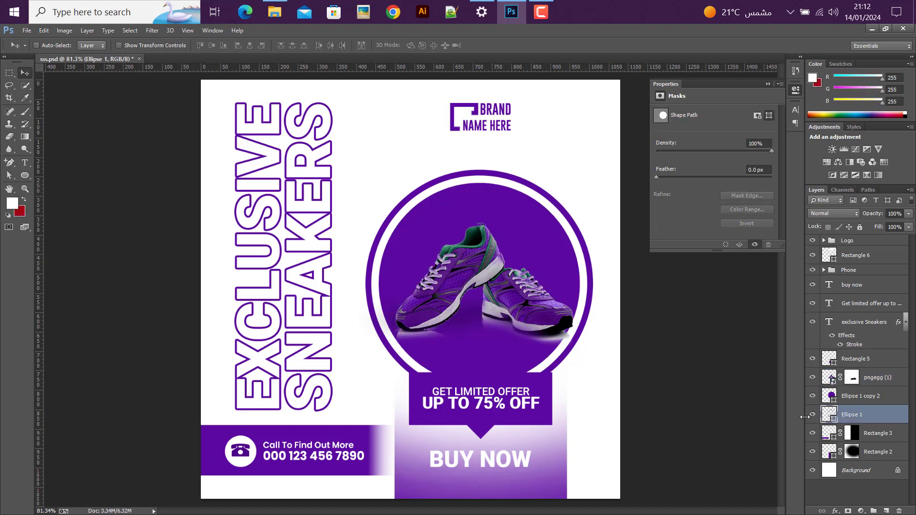
{"action": "left_click", "coordinate": [813, 415]}
{"action": "left_click", "coordinate": [812, 416]}
{"action": "left_click_drag", "start_coordinate": [342, 69], "coordinate": [344, 252]}
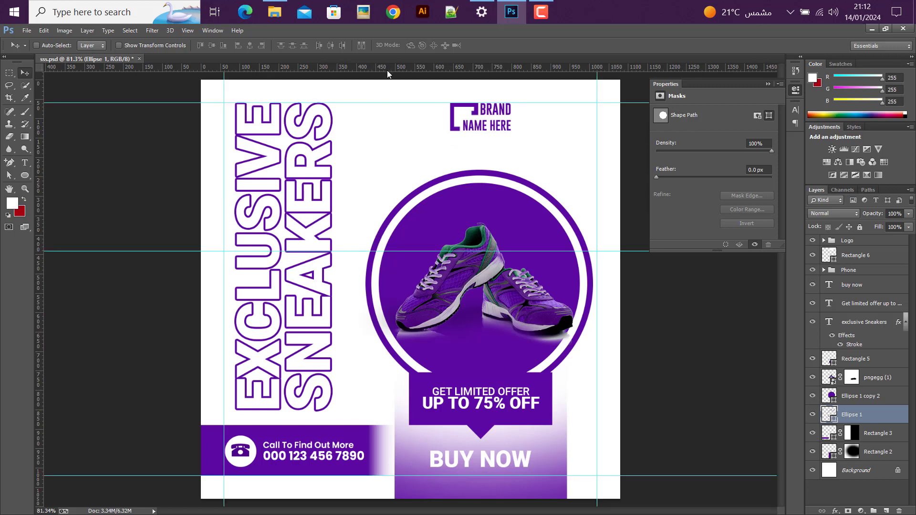
{"action": "mouse_move", "coordinate": [387, 73]}
{"action": "left_mouse_down"}
{"action": "mouse_move", "coordinate": [395, 305]}
{"action": "mouse_move", "coordinate": [390, 298]}
{"action": "left_mouse_up"}
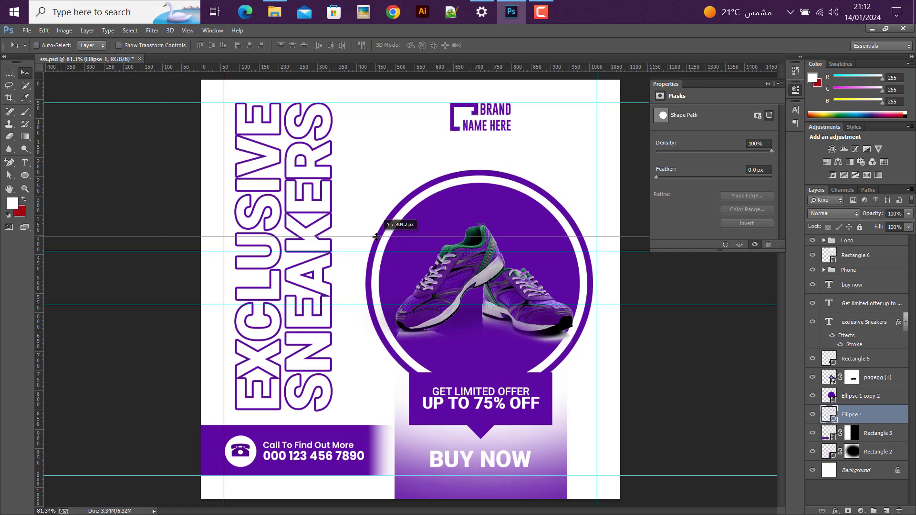
{"action": "left_click_drag", "start_coordinate": [376, 252], "coordinate": [376, 236]}
- Add four anchor points where the guides cross the ring's left and right sides
{"action": "left_click_drag", "start_coordinate": [10, 162], "coordinate": [42, 183]}
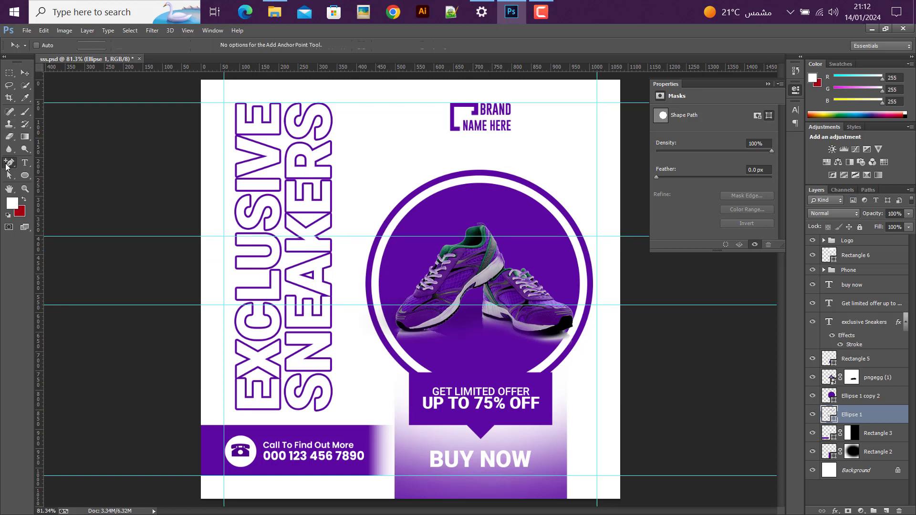
{"action": "left_click", "coordinate": [42, 184]}
{"action": "left_click", "coordinate": [377, 237]}
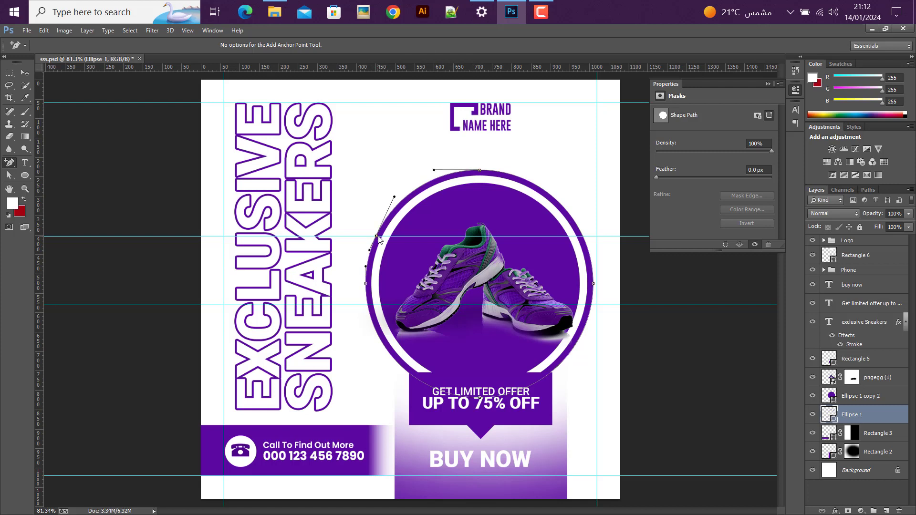
{"action": "left_click", "coordinate": [582, 237]}
{"action": "left_click", "coordinate": [592, 308]}
{"action": "left_click", "coordinate": [368, 307]}
{"action": "key", "text": "ctrl"}
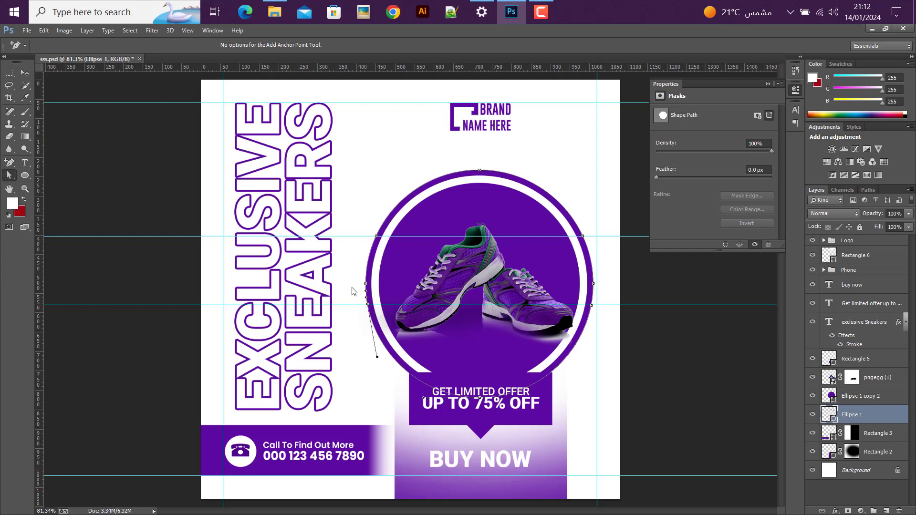
{"action": "key", "text": "ctrl"}
- Delete the ring's left and right anchor points with Direct Selection, leaving two arcs
{"action": "left_click", "coordinate": [385, 295]}
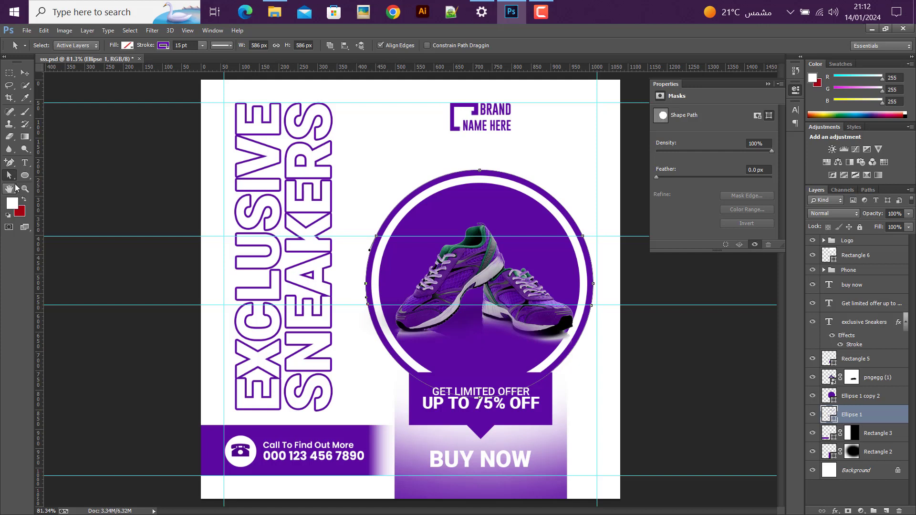
{"action": "right_click", "coordinate": [14, 182]}
{"action": "left_click", "coordinate": [12, 179]}
{"action": "left_click", "coordinate": [367, 284]}
{"action": "key", "text": "Delete"}
{"action": "left_click", "coordinate": [595, 285]}
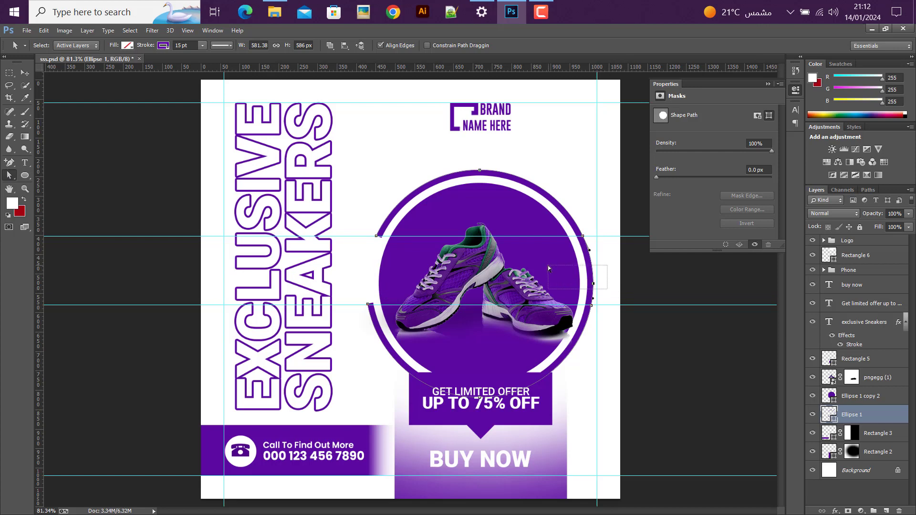
{"action": "key", "text": "Delete"}
- Give the arcs Round stroke caps and hide the guides
{"action": "left_click", "coordinate": [25, 73]}
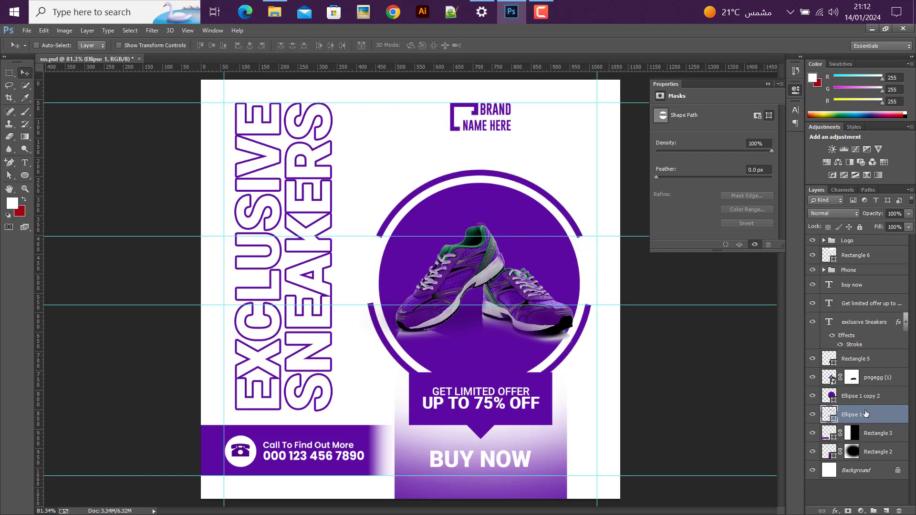
{"action": "left_click", "coordinate": [26, 175]}
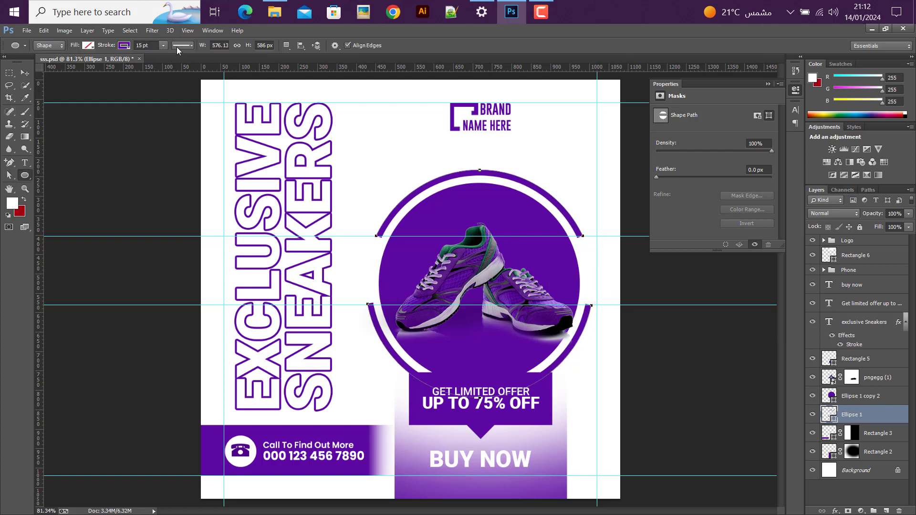
{"action": "left_click", "coordinate": [184, 45]}
{"action": "left_click", "coordinate": [183, 148]}
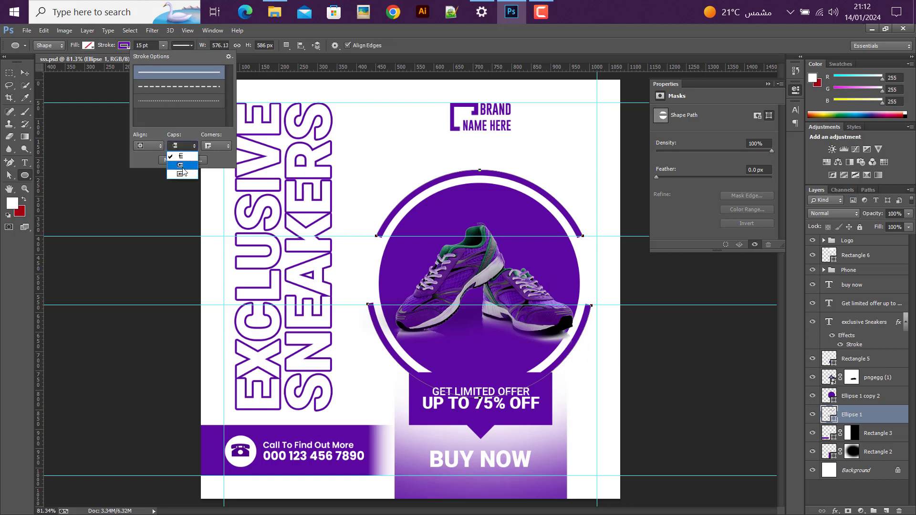
{"action": "left_click", "coordinate": [186, 165]}
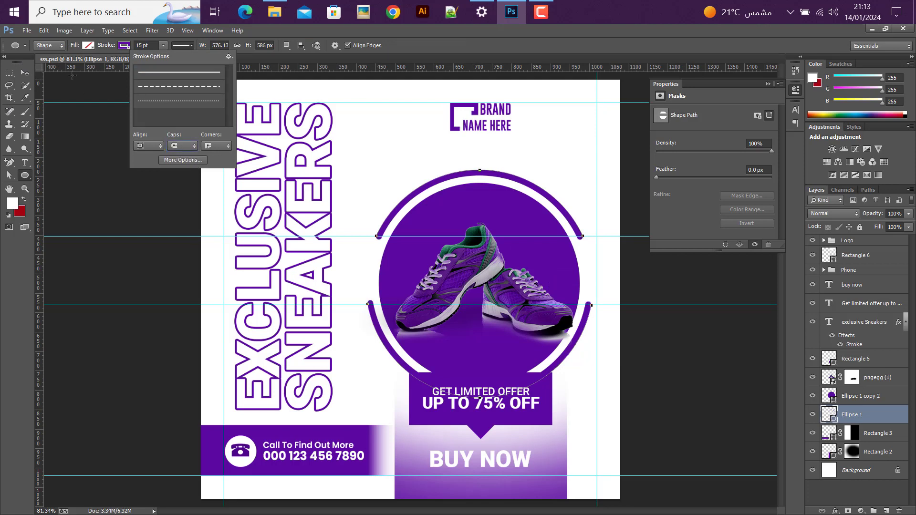
{"action": "left_click", "coordinate": [26, 73]}
{"action": "key", "text": "ctrl+h"}
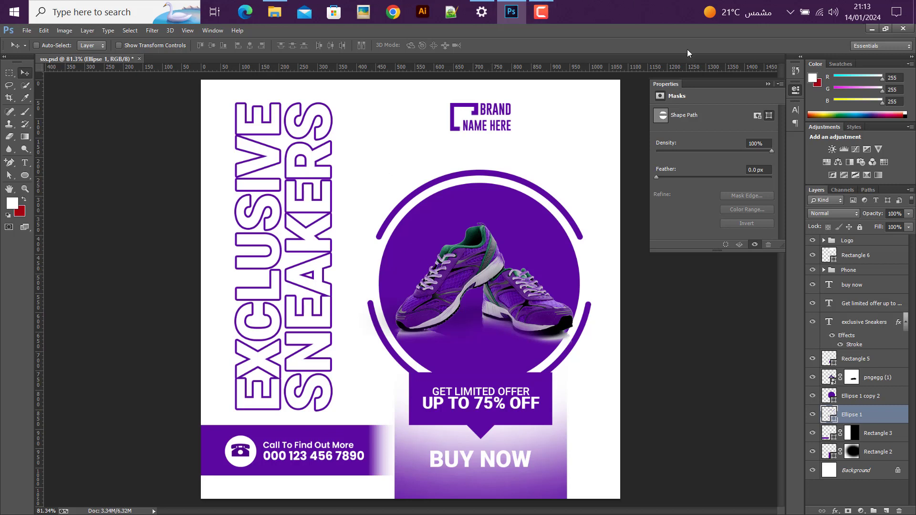
- Mask Ellipse 1 copy 2 and paint out its lower part with a 400 px brush
{"action": "left_click", "coordinate": [849, 400]}
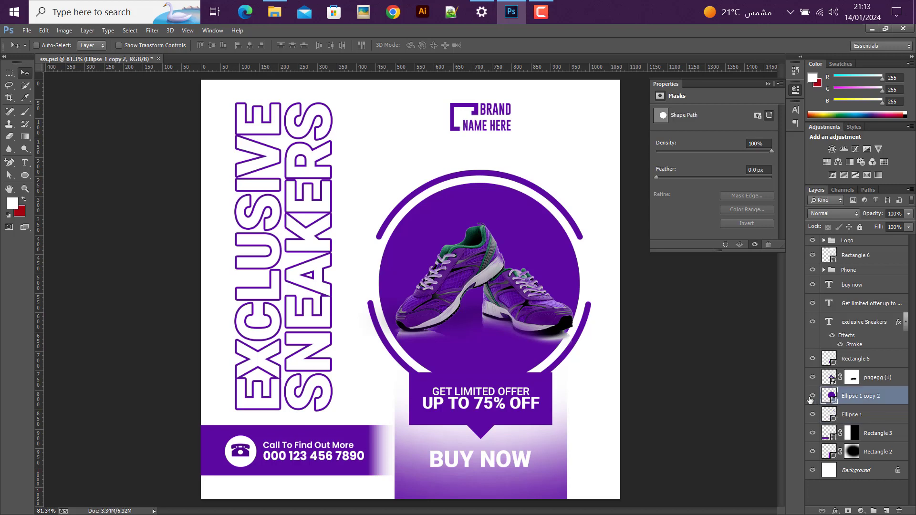
{"action": "left_click", "coordinate": [813, 396]}
{"action": "left_click", "coordinate": [849, 510]}
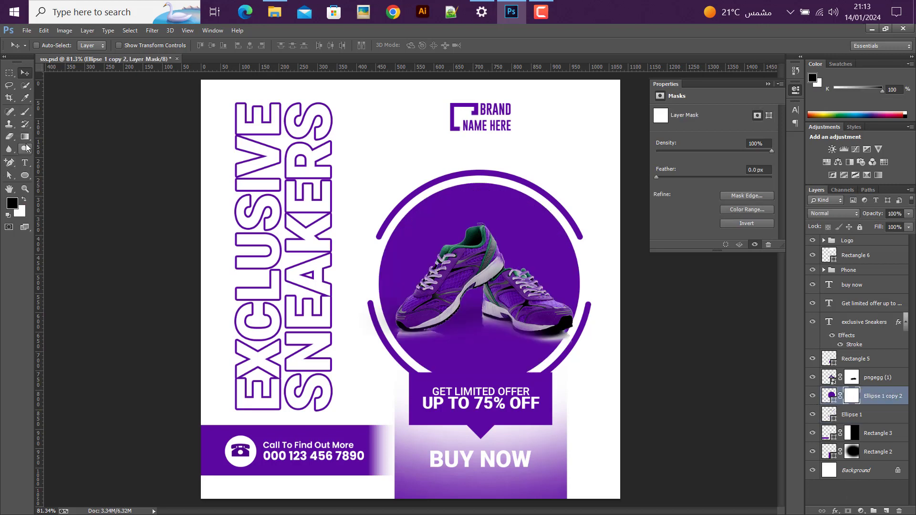
{"action": "left_click", "coordinate": [26, 113]}
{"action": "scroll", "coordinate": [490, 370], "scroll_direction": "down", "scroll_amount": 1}
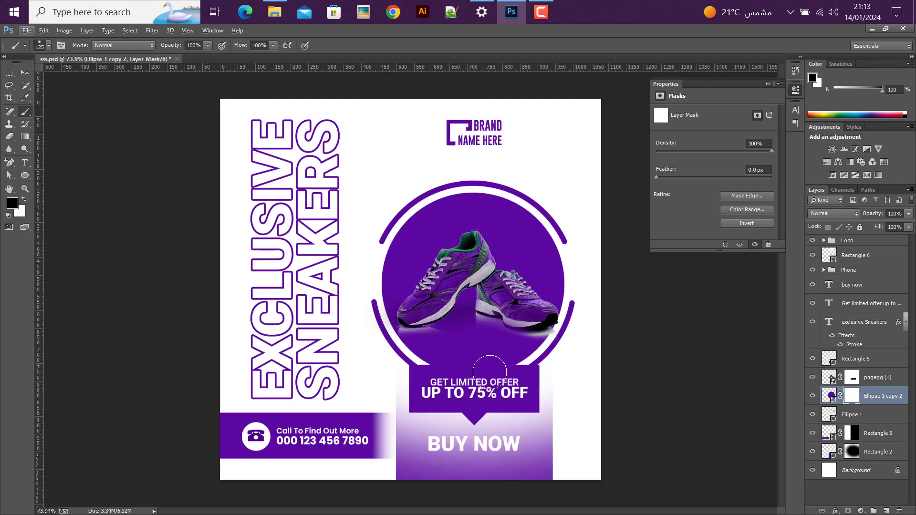
{"action": "key", "text": "bracketright"}
{"action": "key", "text": "bracketright"}
{"action": "key", "text": "bracketright"}
{"action": "key", "text": "bracketright"}
{"action": "key", "text": "bracketright"}
{"action": "key", "text": "bracketright"}
{"action": "key", "text": "bracketright"}
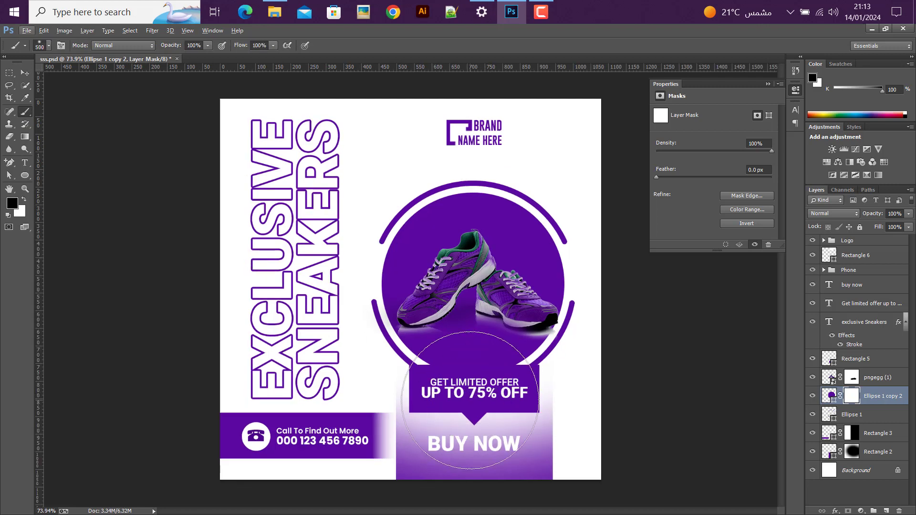
{"action": "left_click_drag", "start_coordinate": [472, 400], "coordinate": [469, 399]}
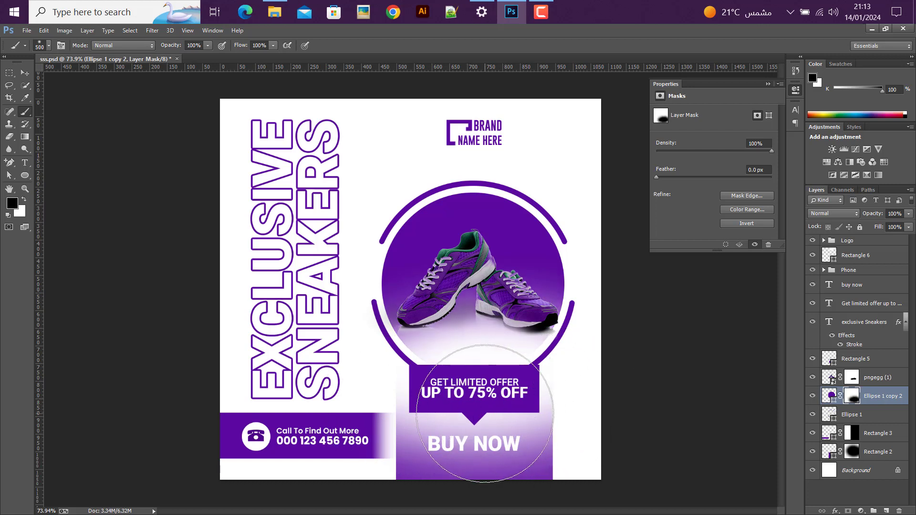
{"action": "left_click", "coordinate": [27, 74]}
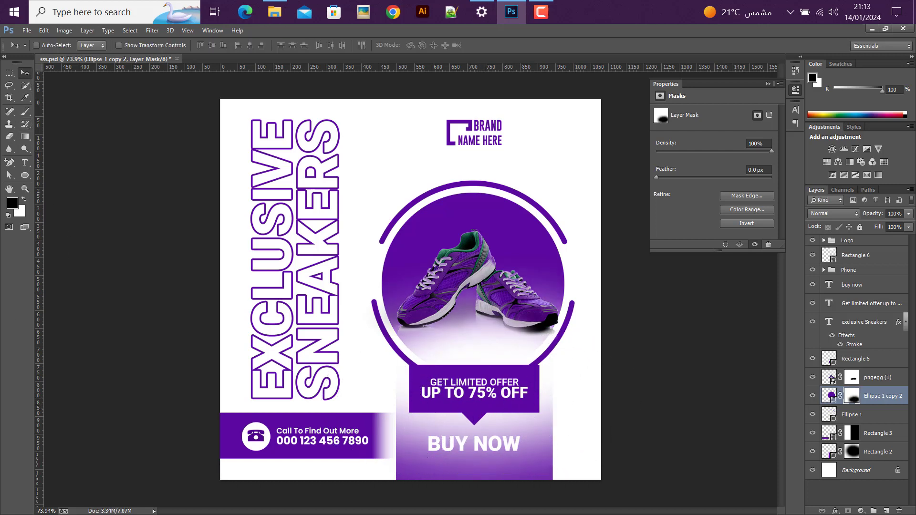
{"action": "left_click", "coordinate": [813, 396]}
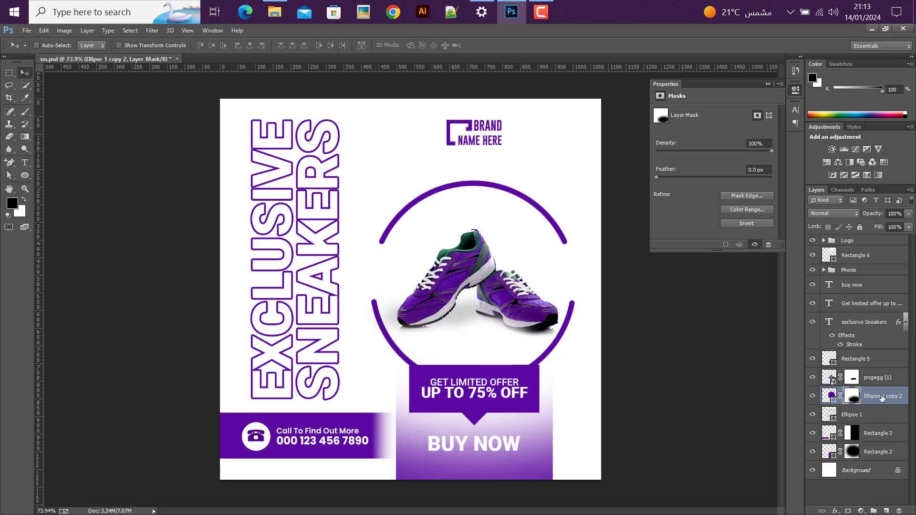
{"action": "left_click", "coordinate": [831, 396]}
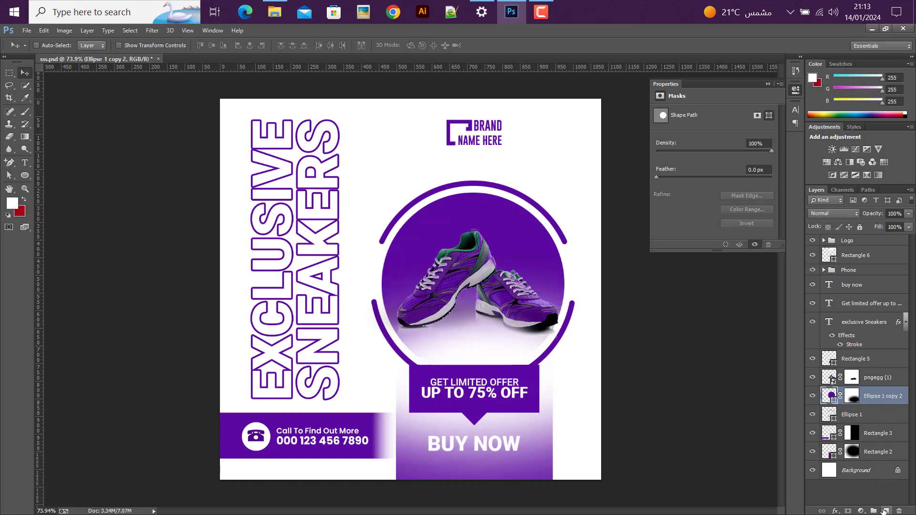
- Paint a soft white glow on a new layer, clip it to the circle, and set Overlay
{"action": "left_click", "coordinate": [885, 511]}
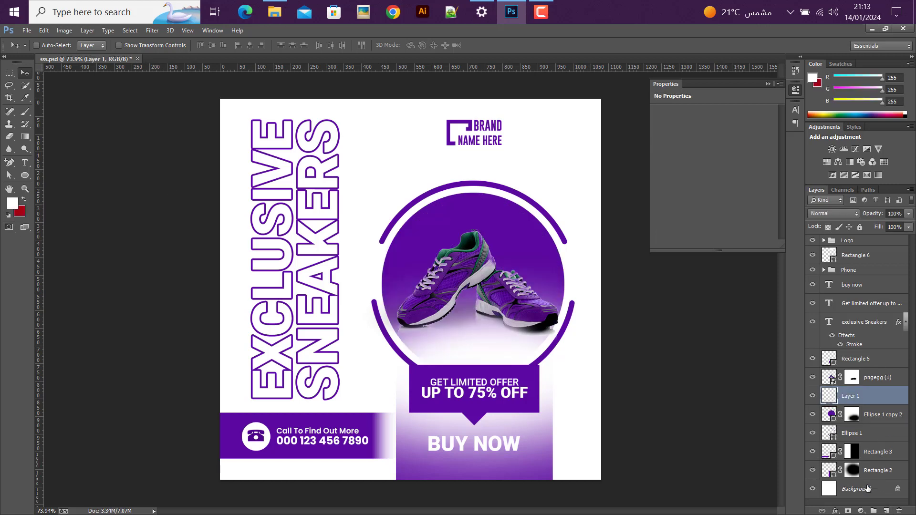
{"action": "left_click", "coordinate": [24, 112]}
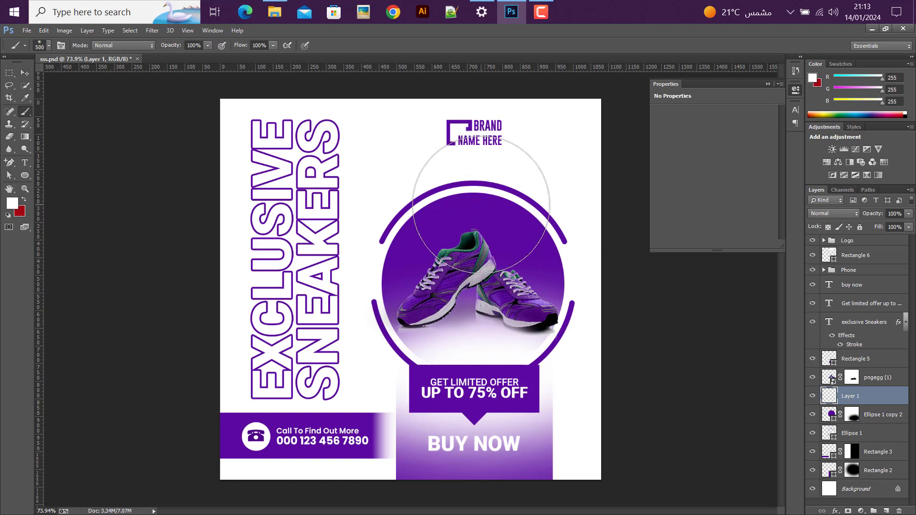
{"action": "left_click", "coordinate": [480, 206]}
{"action": "left_click", "coordinate": [26, 74]}
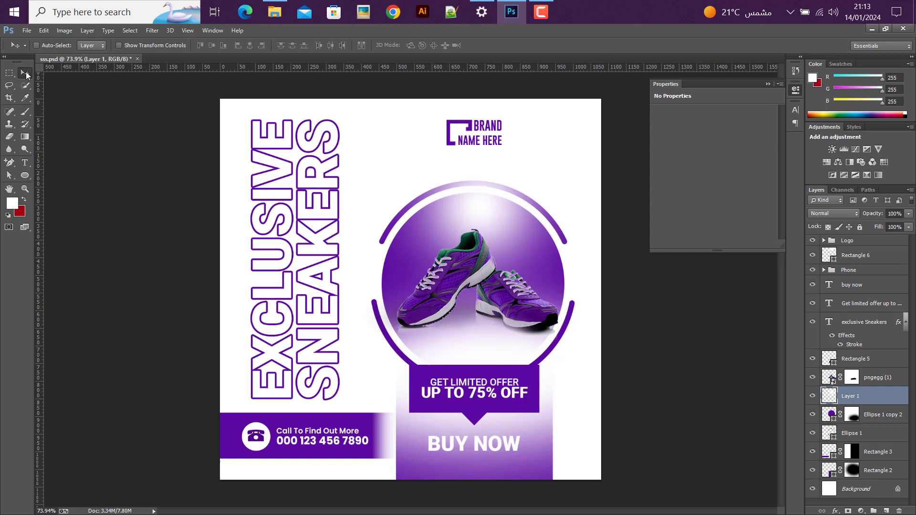
{"action": "left_click", "coordinate": [841, 404], "text": "alt"}
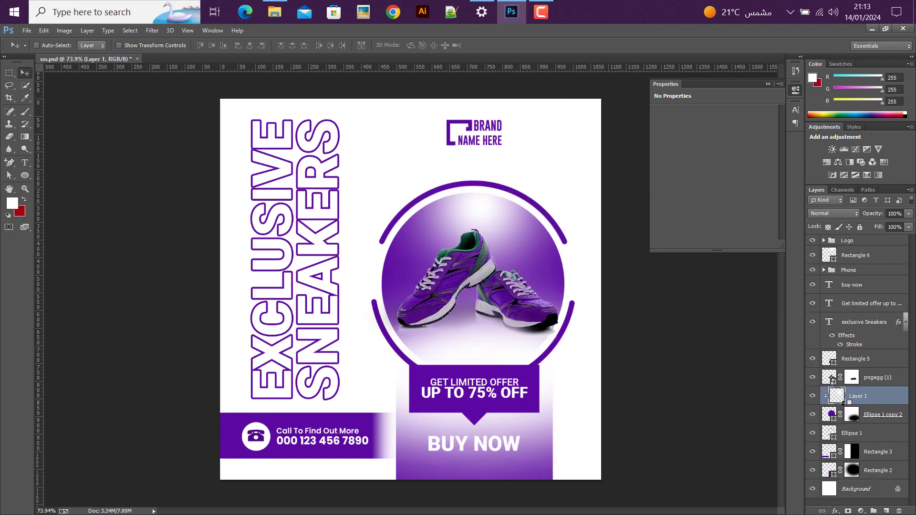
{"action": "left_click", "coordinate": [827, 213]}
{"action": "left_click", "coordinate": [823, 152]}
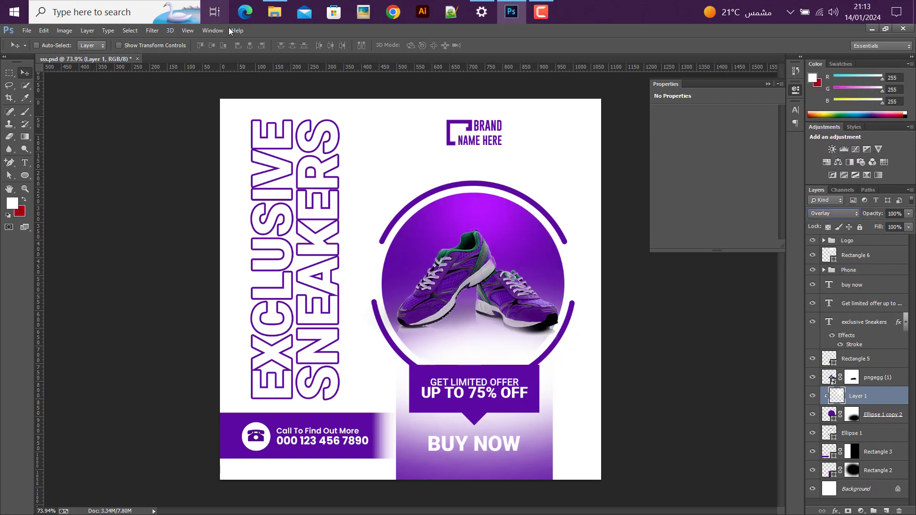
- Apply a 16.8-pixel Gaussian blur to the purple circle's glow layer
{"action": "left_click", "coordinate": [153, 31]}
{"action": "mouse_move", "coordinate": [190, 163]}
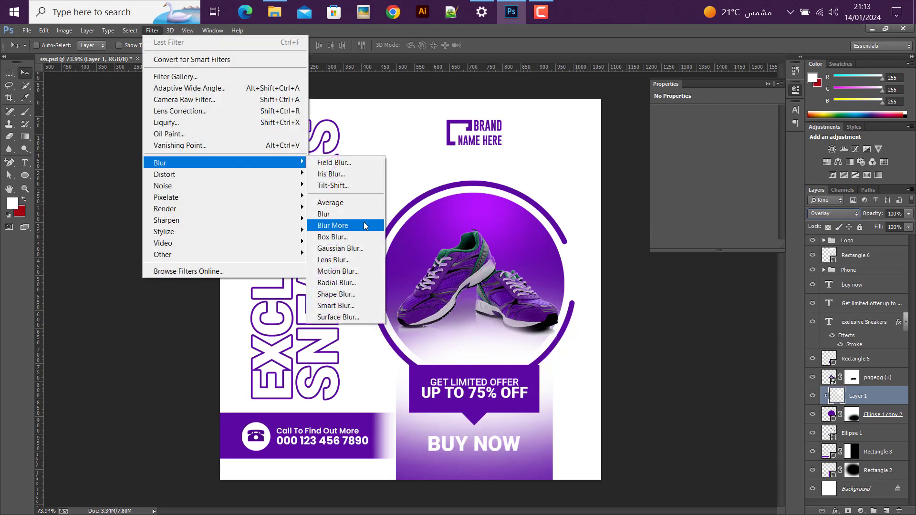
{"action": "left_click", "coordinate": [340, 248]}
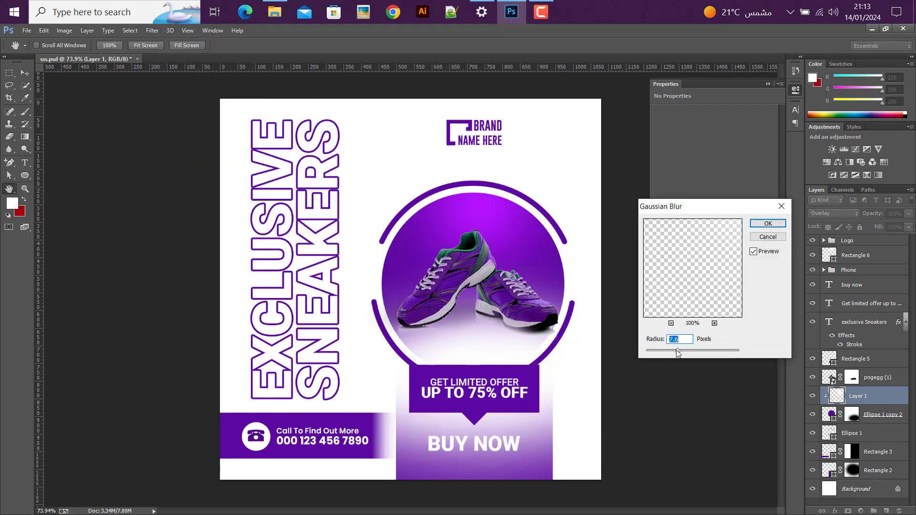
{"action": "left_click_drag", "start_coordinate": [674, 352], "coordinate": [686, 352]}
{"action": "left_click", "coordinate": [767, 225]}
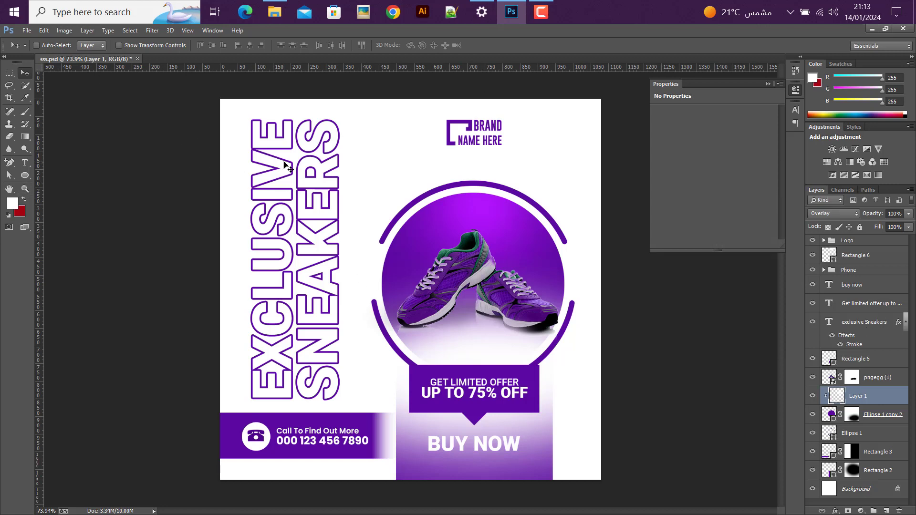
- Draw a tall rectangle down the left column, from above the top edge to the phone banner
{"action": "key", "text": "ctrl+semicolon"}
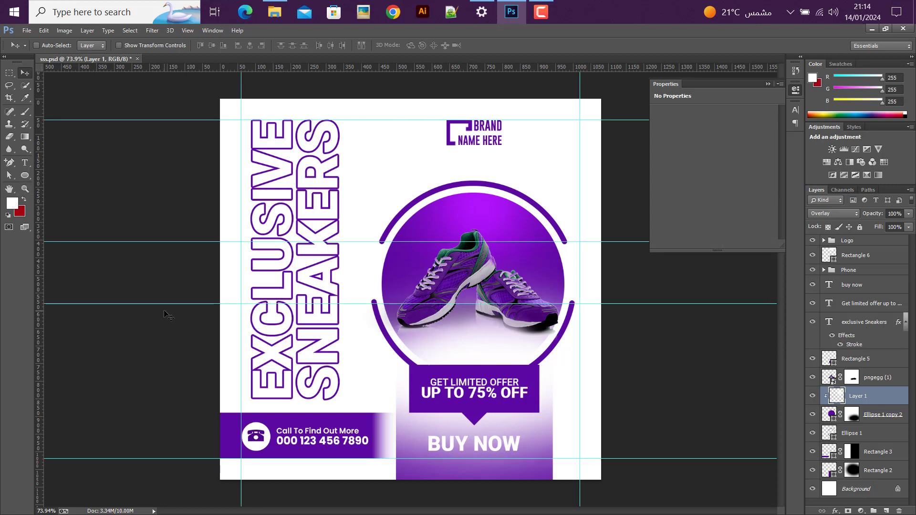
{"action": "key", "text": "ctrl+semicolon"}
{"action": "key", "text": "ctrl+semicolon"}
{"action": "left_click", "coordinate": [24, 177]}
{"action": "right_click", "coordinate": [24, 176]}
{"action": "left_click", "coordinate": [60, 178]}
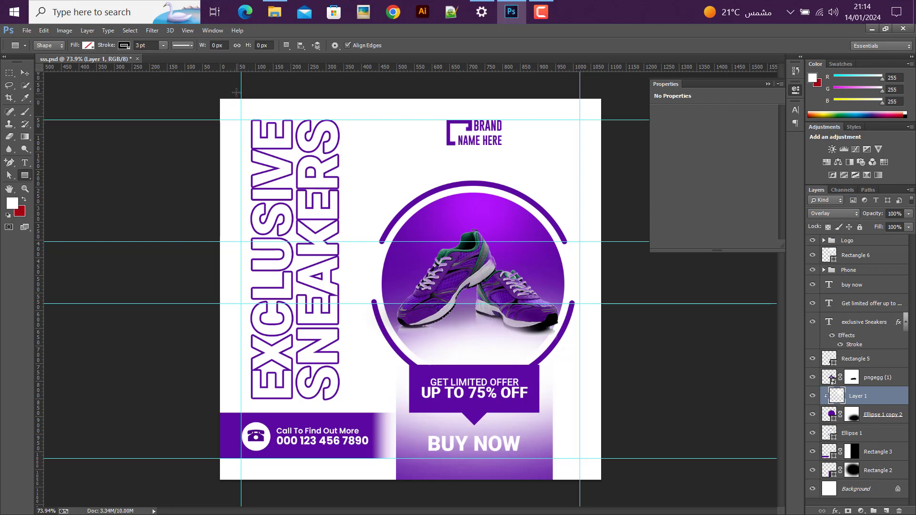
{"action": "left_click_drag", "start_coordinate": [241, 82], "coordinate": [350, 446]}
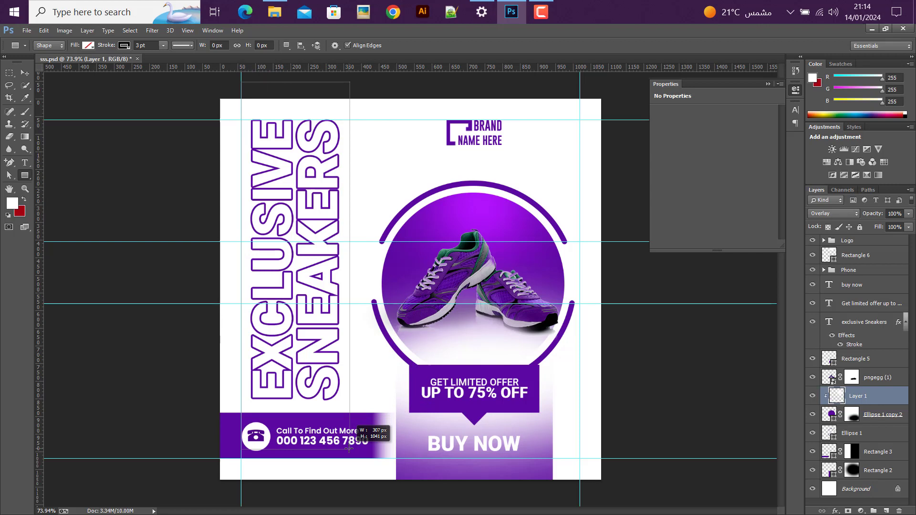
{"action": "left_click_drag", "start_coordinate": [349, 444], "coordinate": [354, 450]}
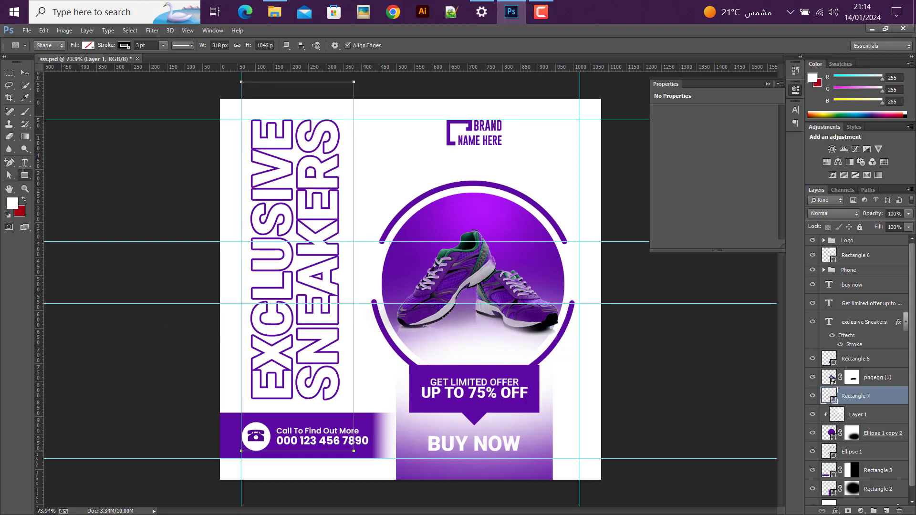
- Remove the rectangle's outline and fill it with the poster's purple #5a099e
{"action": "key", "text": "v"}
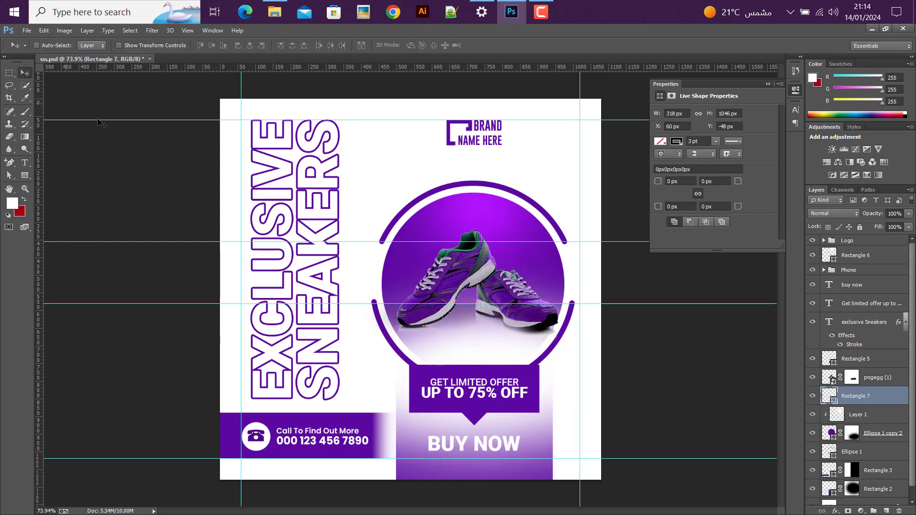
{"action": "left_click", "coordinate": [26, 175]}
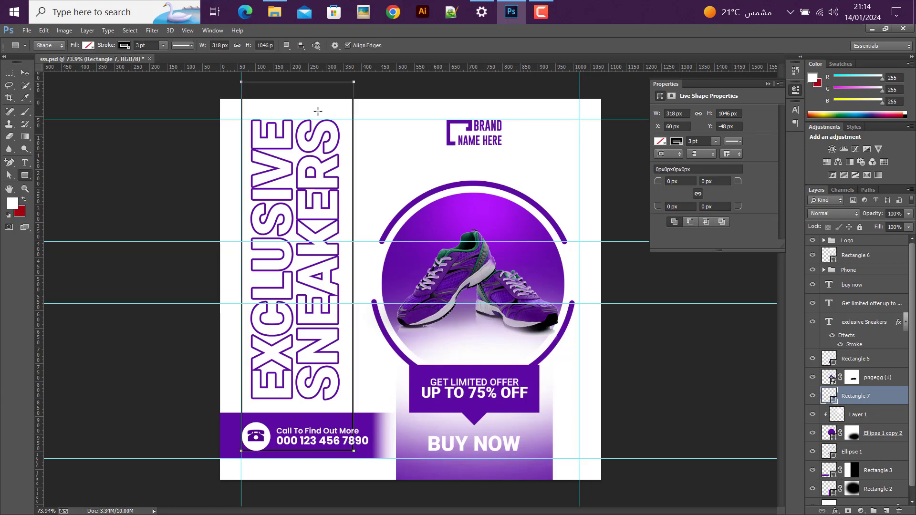
{"action": "left_click", "coordinate": [124, 46]}
{"action": "left_click", "coordinate": [87, 64]}
{"action": "left_click", "coordinate": [88, 44]}
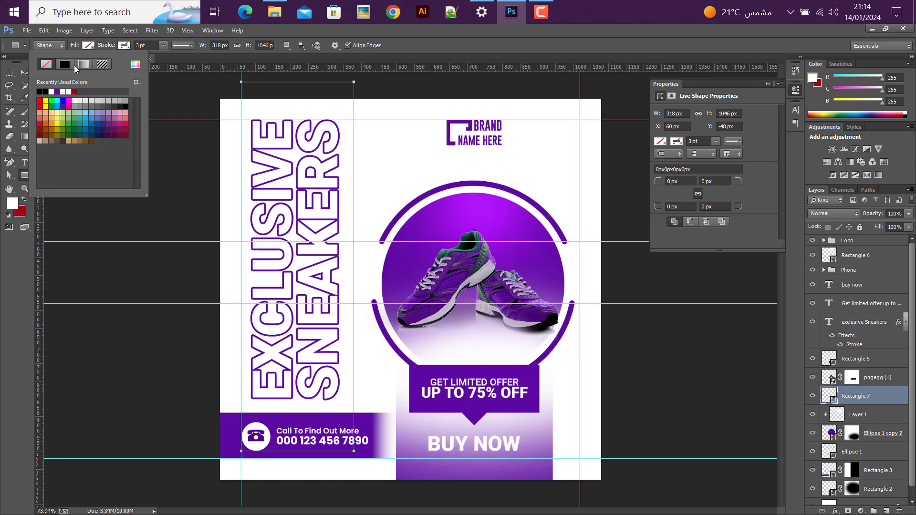
{"action": "left_click", "coordinate": [136, 63]}
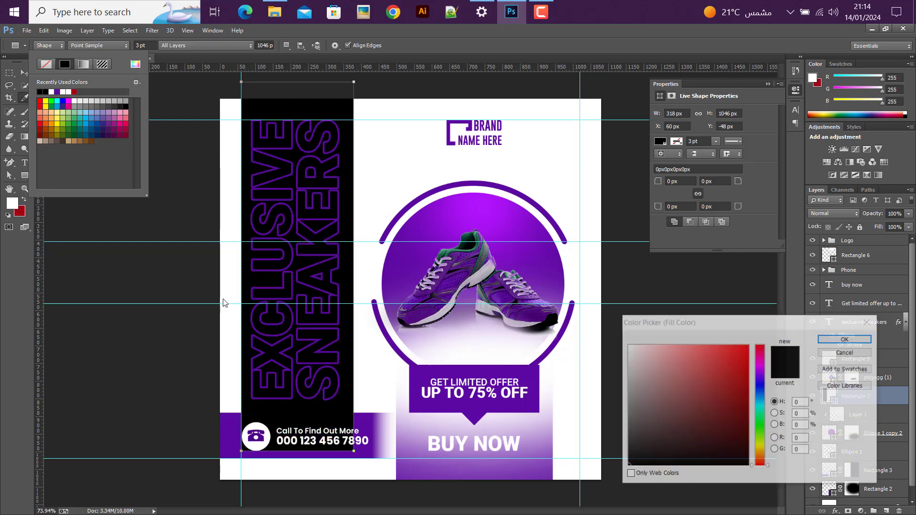
{"action": "left_click", "coordinate": [236, 421]}
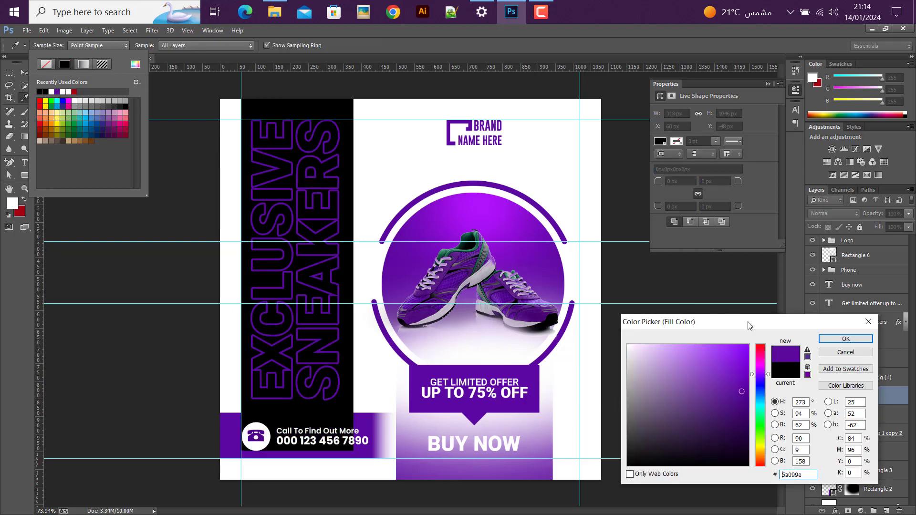
{"action": "left_click", "coordinate": [835, 338]}
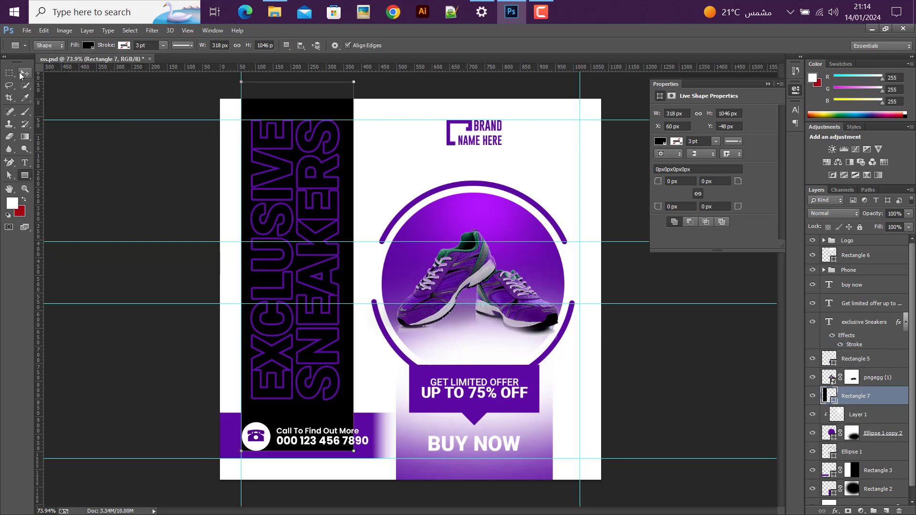
{"action": "left_click", "coordinate": [23, 74]}
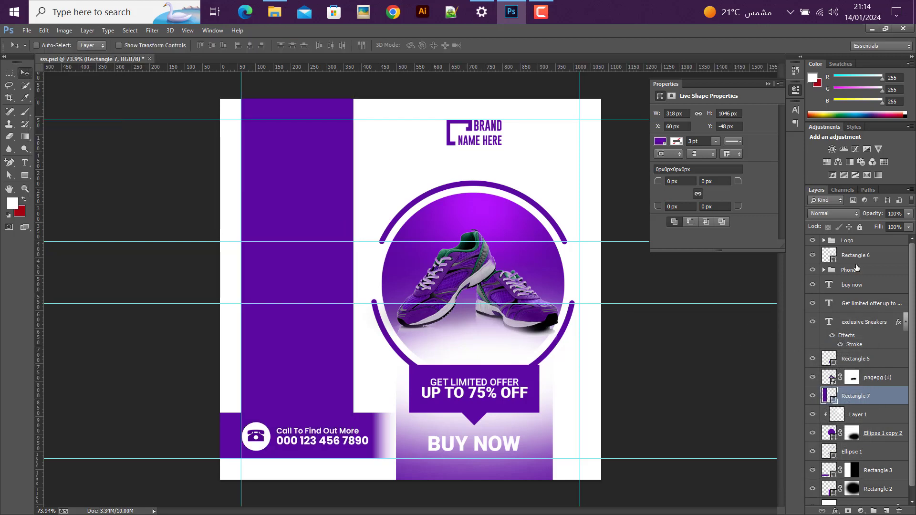
- Remove the EXCLUSIVE SNEAKERS headline's outline effect and set its fill to full opacity
{"action": "left_click", "coordinate": [886, 323]}
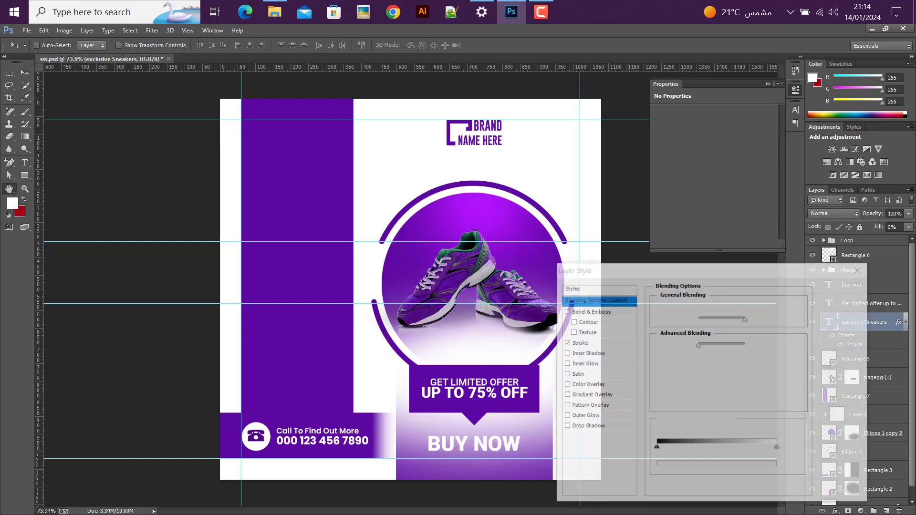
{"action": "left_click", "coordinate": [566, 343]}
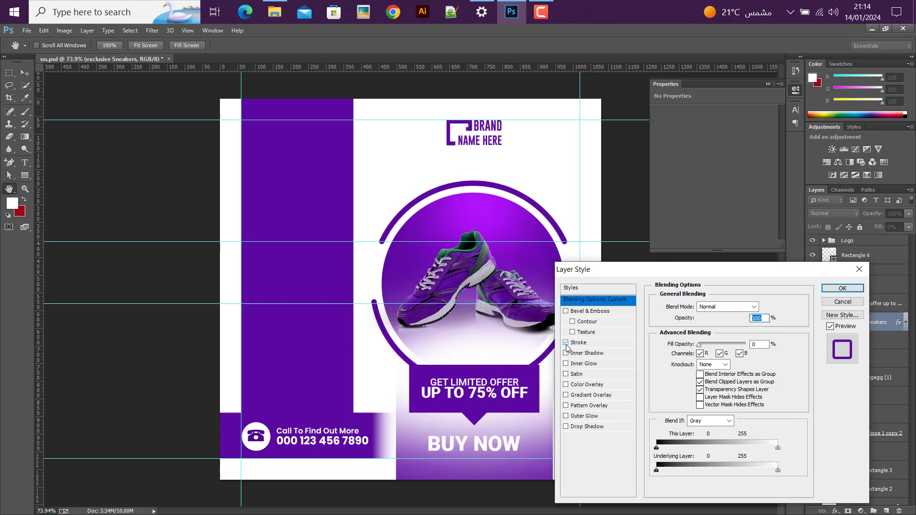
{"action": "left_click", "coordinate": [838, 289]}
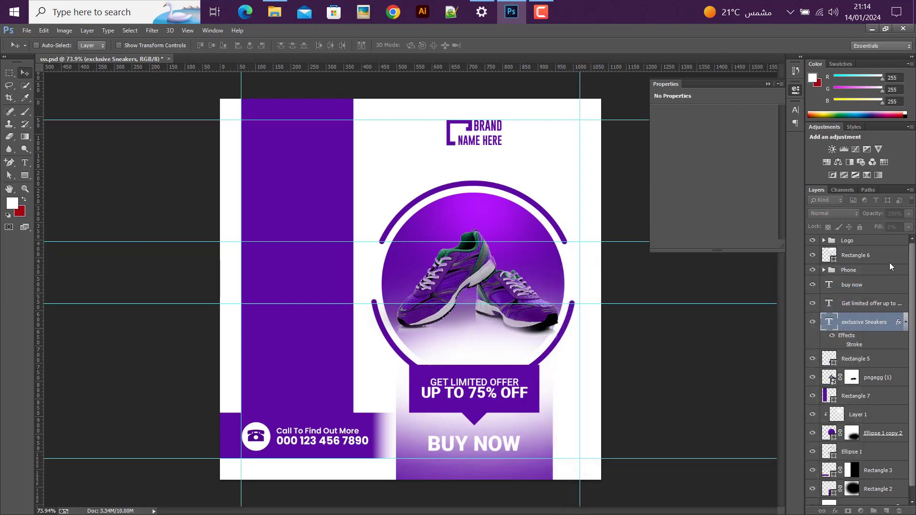
{"action": "left_click_drag", "start_coordinate": [865, 238], "coordinate": [909, 238]}
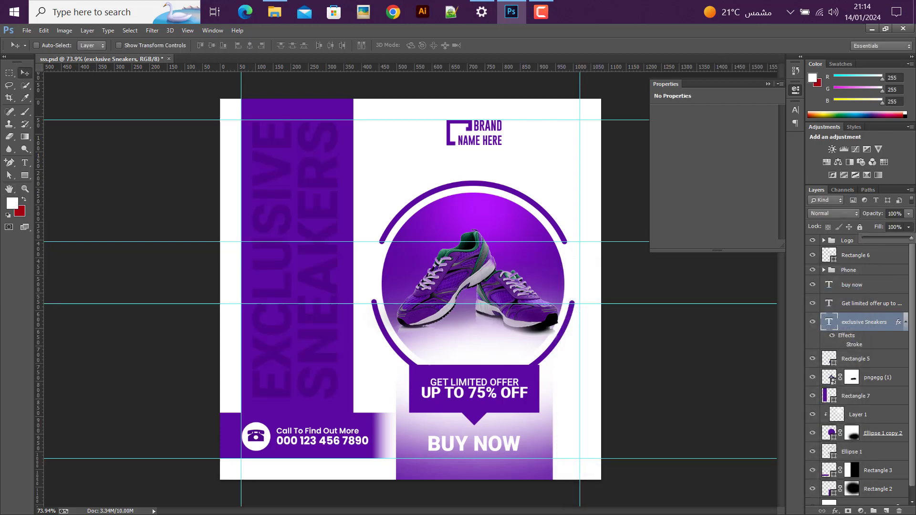
- Set the headline colour to white #ffffff, hide guides, and select the Rectangle 7 layer
{"action": "left_click", "coordinate": [795, 109]}
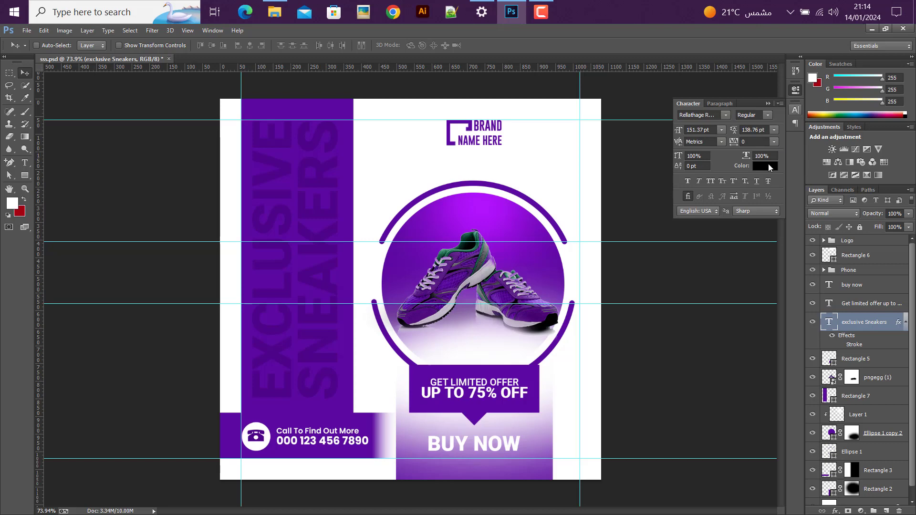
{"action": "left_click", "coordinate": [765, 166]}
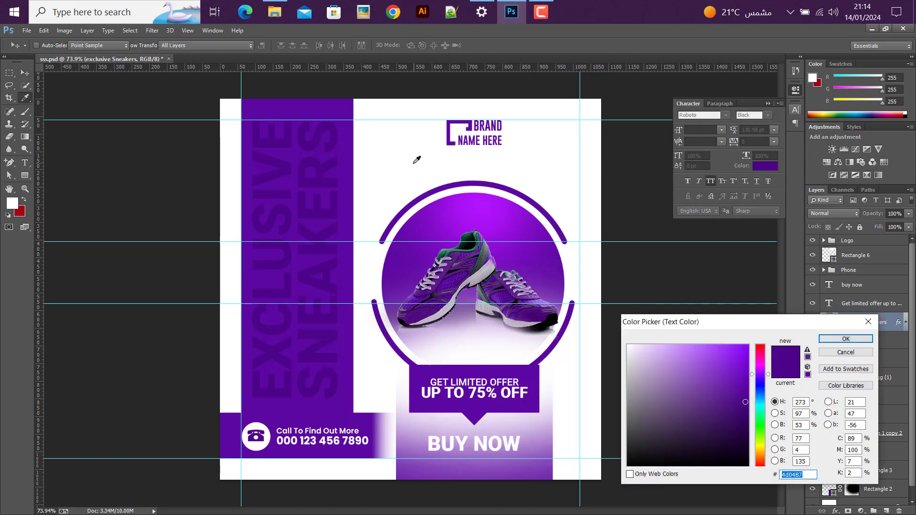
{"action": "left_click", "coordinate": [845, 339]}
{"action": "key", "text": "ctrl+semicolon"}
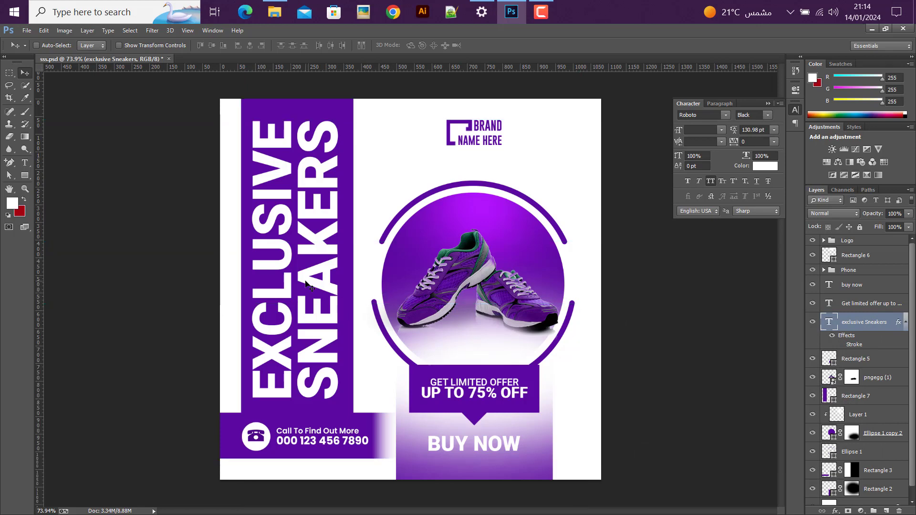
{"action": "key", "text": "alt"}
{"action": "scroll", "coordinate": [301, 364], "scroll_direction": "up", "scroll_amount": 1}
{"action": "scroll", "coordinate": [301, 363], "scroll_direction": "down", "scroll_amount": 2}
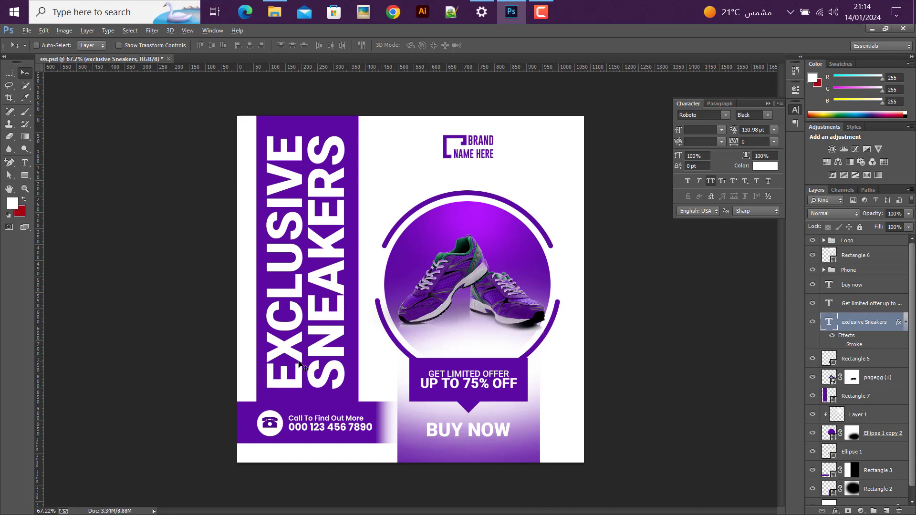
{"action": "scroll", "coordinate": [301, 364], "scroll_direction": "up", "scroll_amount": 1}
{"action": "scroll", "coordinate": [301, 363], "scroll_direction": "down", "scroll_amount": 1}
{"action": "scroll", "coordinate": [301, 364], "scroll_direction": "up", "scroll_amount": 1}
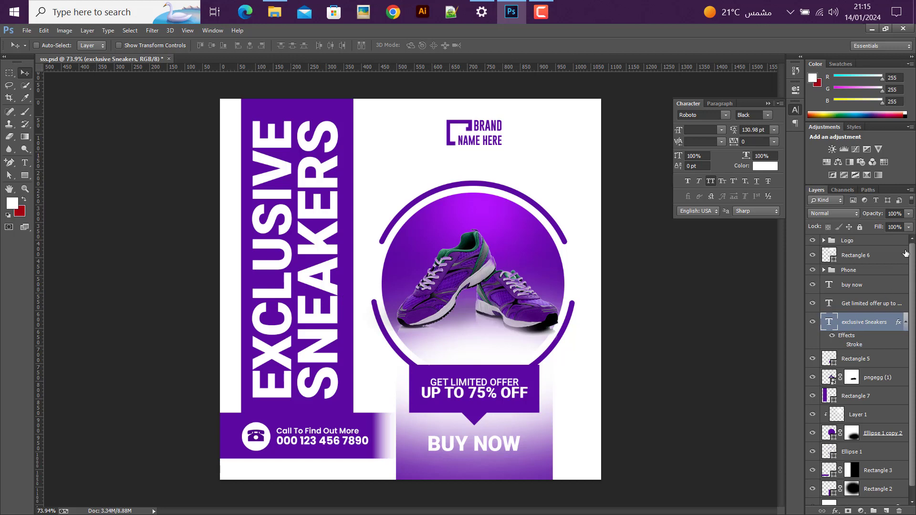
{"action": "left_click", "coordinate": [908, 227]}
- Remove the left bar's fill and give it a 10 pt outline
{"action": "left_click", "coordinate": [853, 398]}
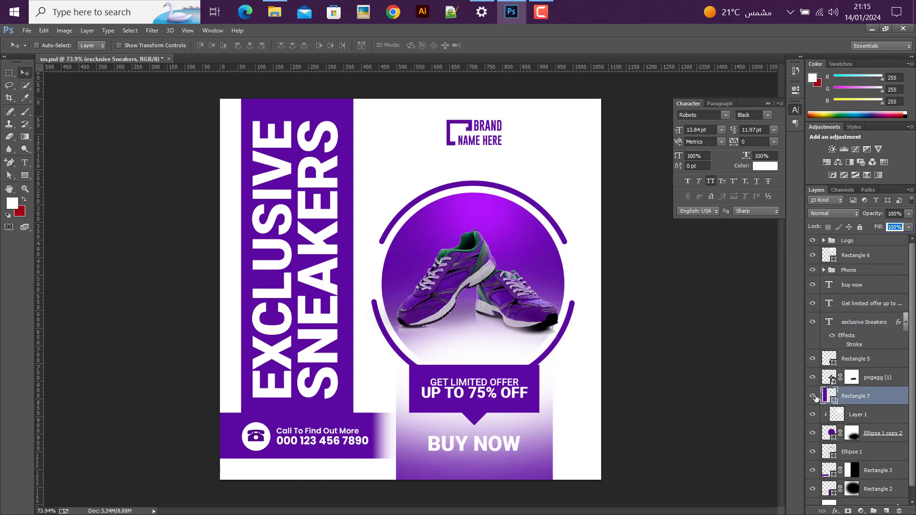
{"action": "left_click", "coordinate": [813, 396]}
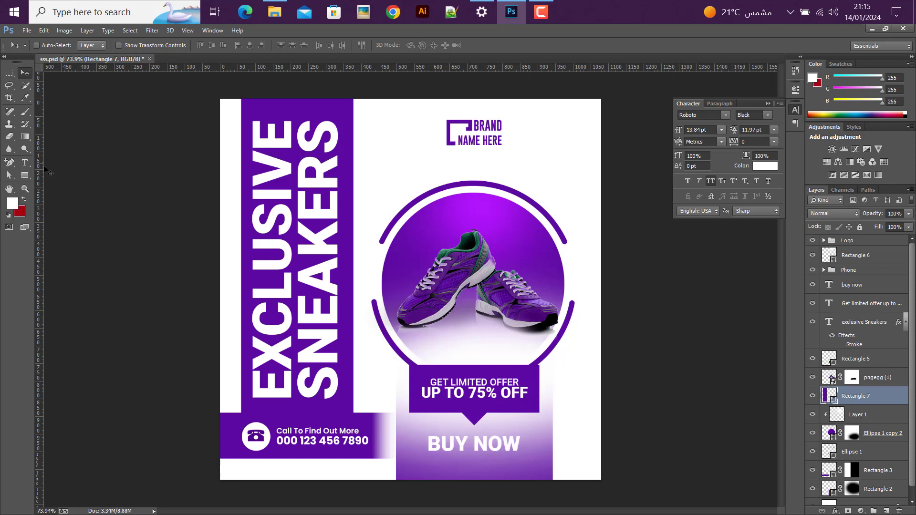
{"action": "left_click", "coordinate": [26, 176]}
{"action": "left_click", "coordinate": [88, 46]}
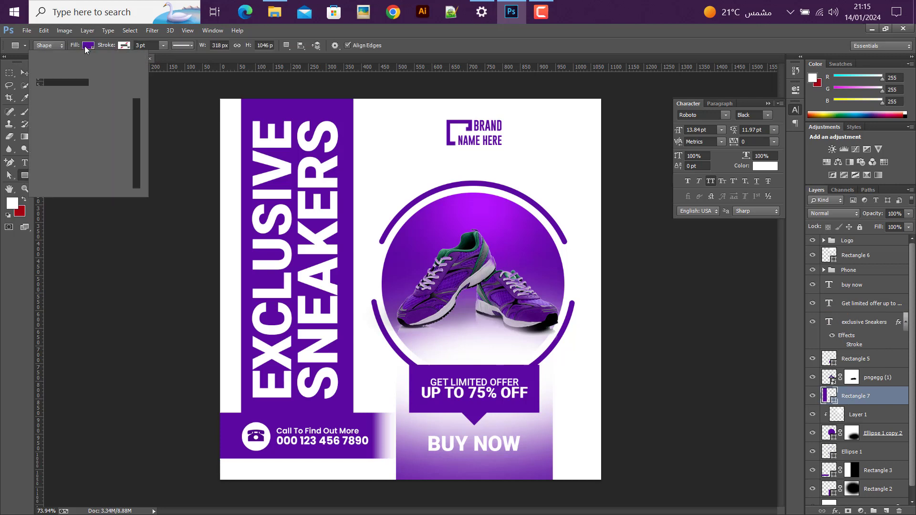
{"action": "left_click", "coordinate": [48, 70]}
{"action": "left_click", "coordinate": [124, 45]}
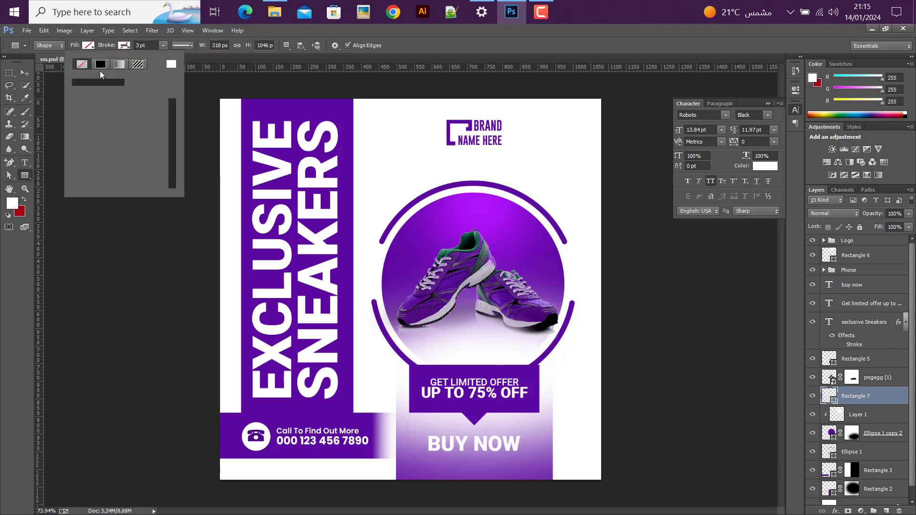
{"action": "left_click", "coordinate": [100, 66]}
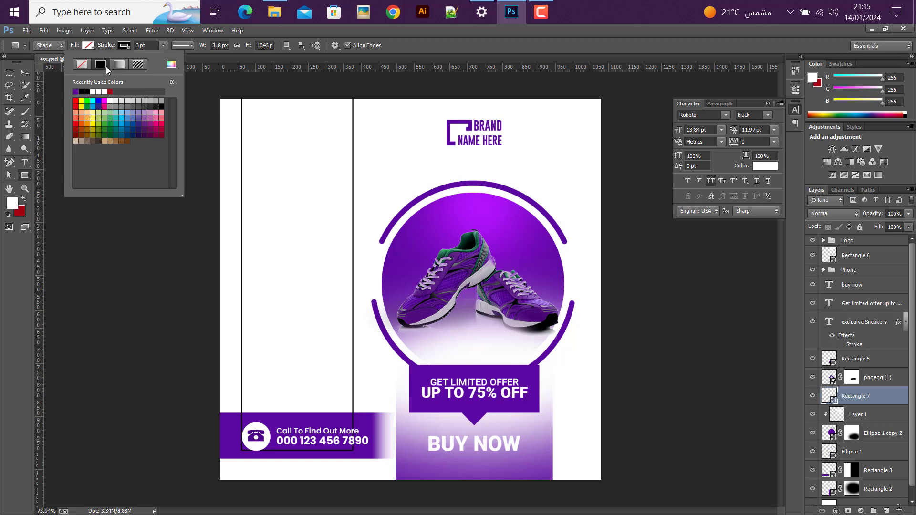
{"action": "left_click", "coordinate": [142, 45]}
{"action": "type", "text": "1"}
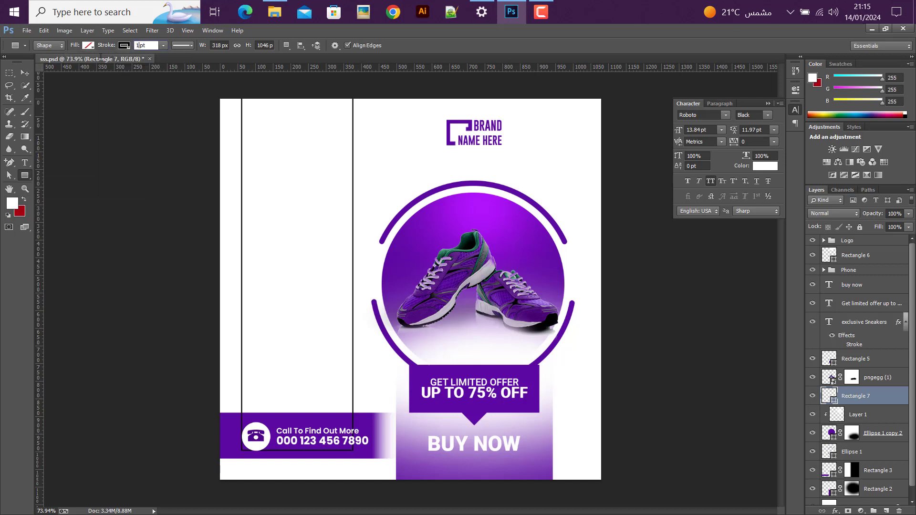
{"action": "type", "text": "0"}
{"action": "key", "text": "Return"}
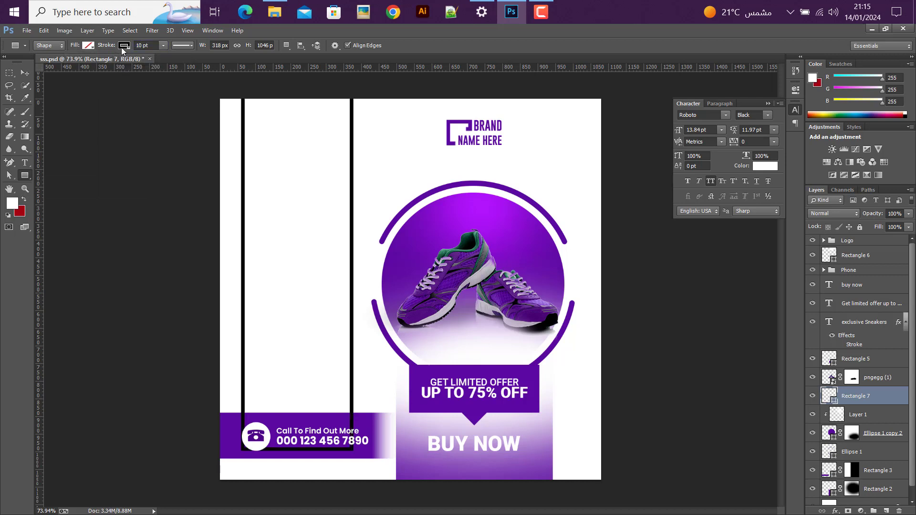
- Colour the bar's 10 pt outline with the poster's purple #5a099e
{"action": "left_click", "coordinate": [124, 45]}
{"action": "left_click", "coordinate": [173, 65]}
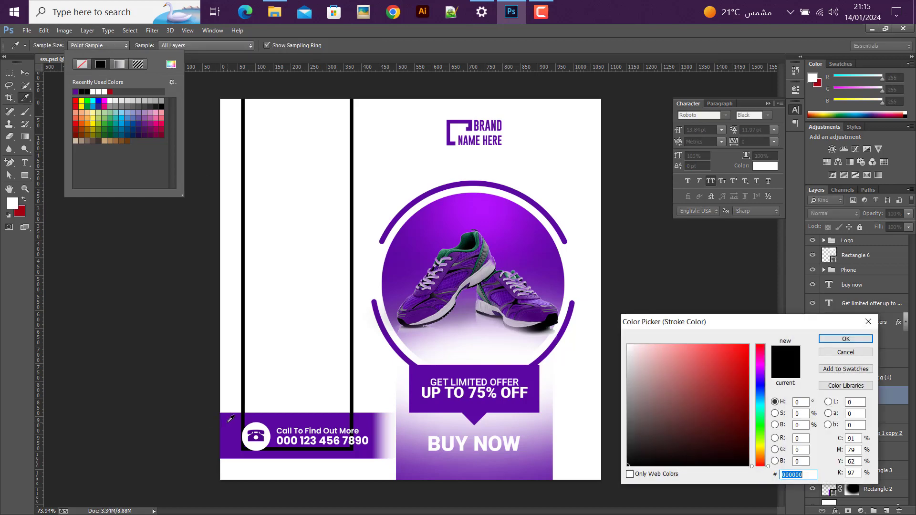
{"action": "left_click", "coordinate": [571, 315]}
{"action": "left_click", "coordinate": [842, 339]}
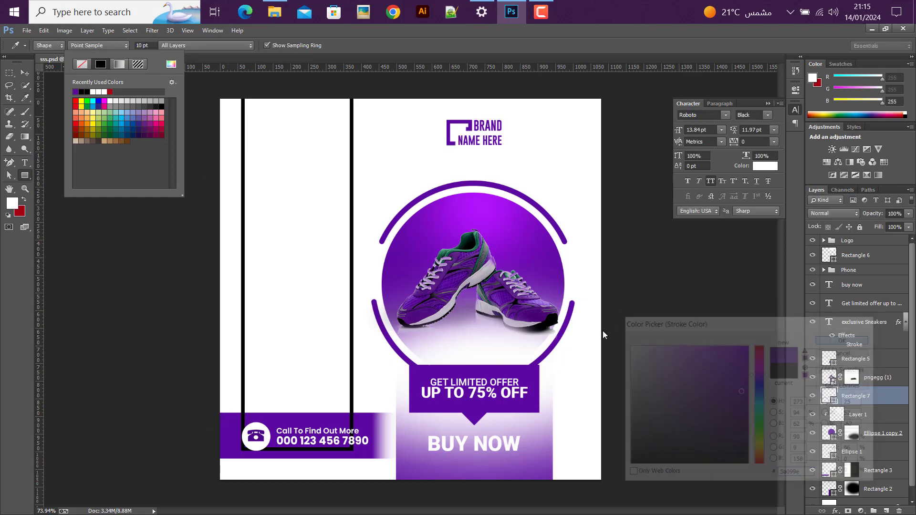
{"action": "left_click", "coordinate": [25, 74]}
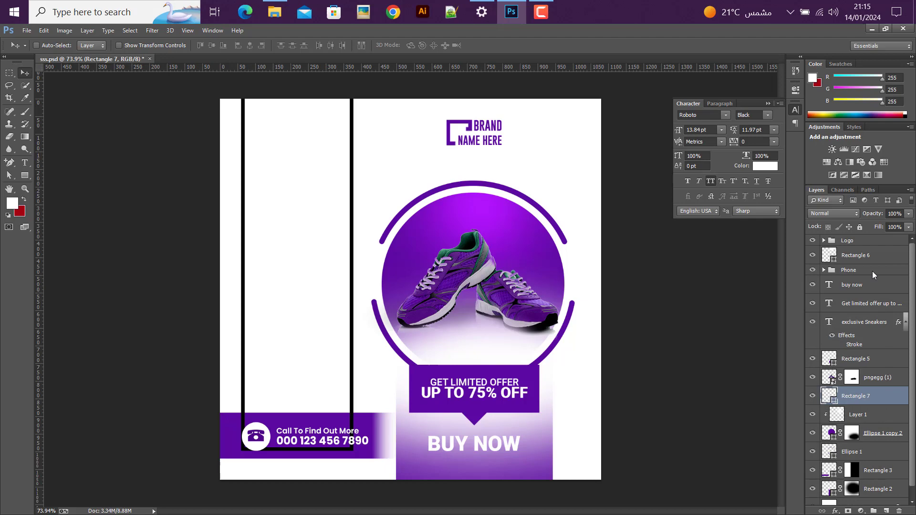
- Make the EXCLUSIVE SNEAKERS title purple #5a099e and select the Rectangle 5 layer
{"action": "left_click", "coordinate": [856, 327]}
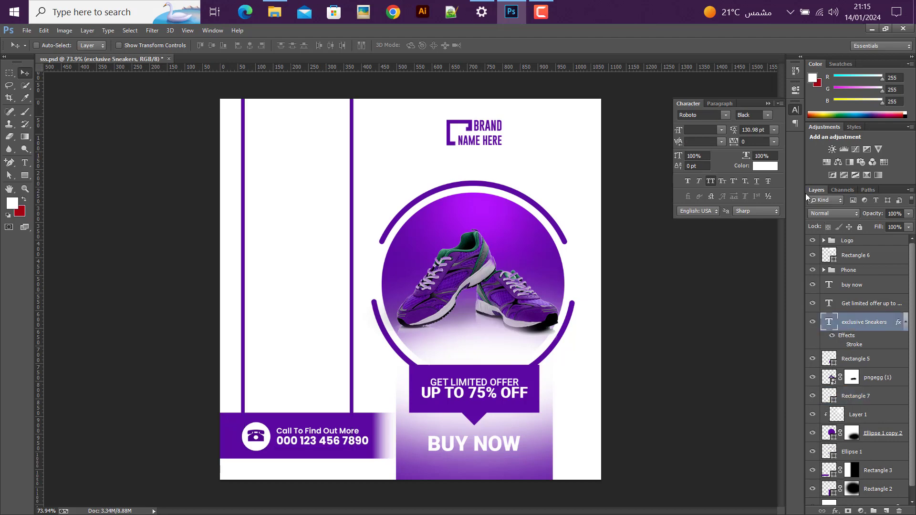
{"action": "left_click", "coordinate": [768, 170]}
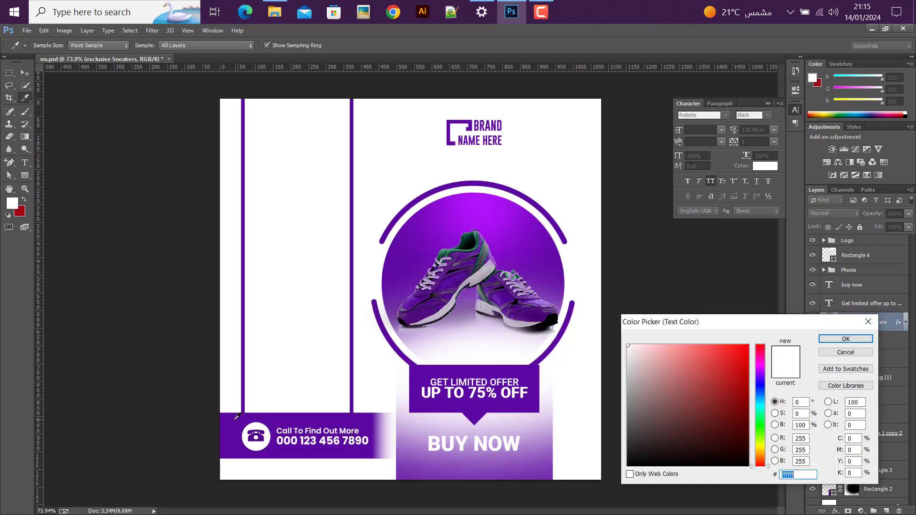
{"action": "left_click", "coordinate": [526, 383]}
{"action": "left_click", "coordinate": [845, 338]}
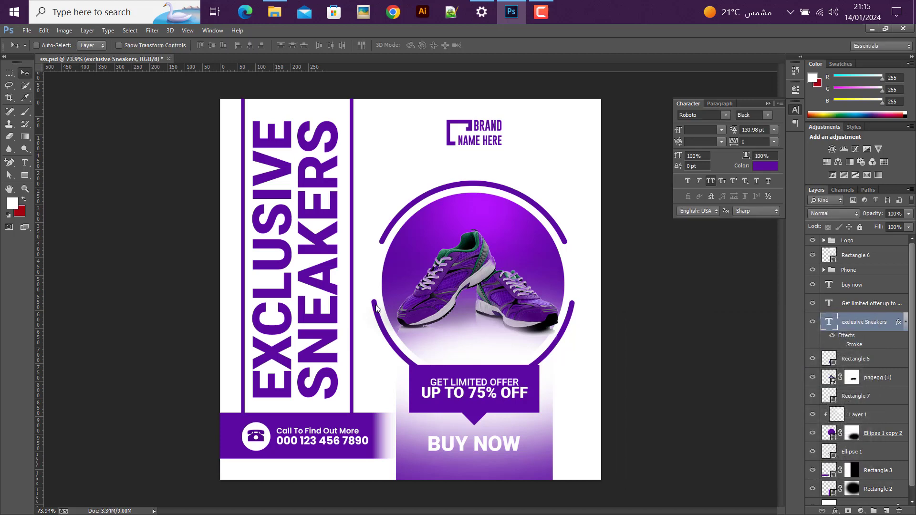
{"action": "left_click", "coordinate": [868, 365]}
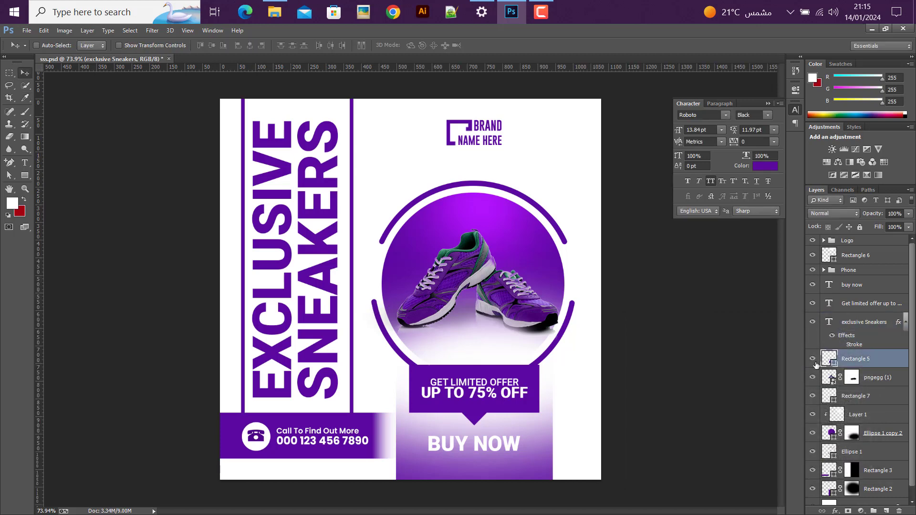
- Add an anchor point on Rectangle 7's right edge and delete the middle segment beside the title
{"action": "left_click", "coordinate": [813, 359]}
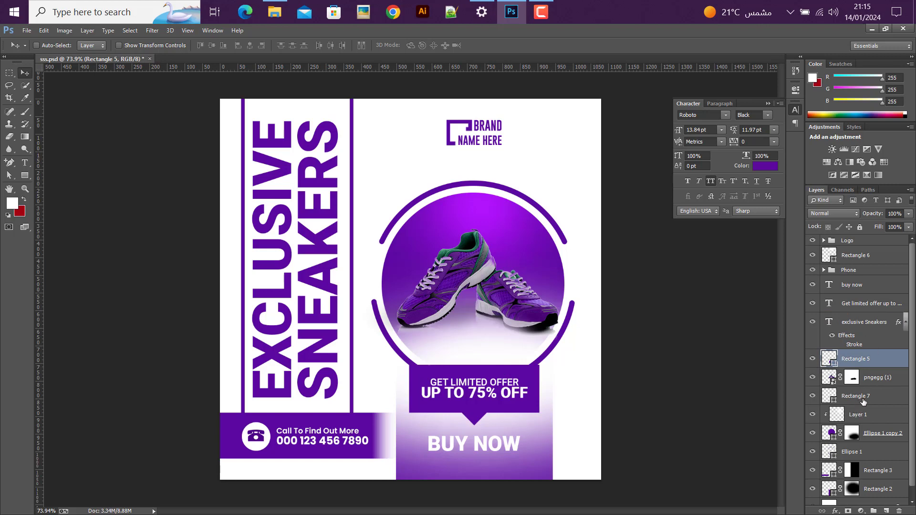
{"action": "left_click", "coordinate": [825, 401]}
{"action": "left_click", "coordinate": [814, 398]}
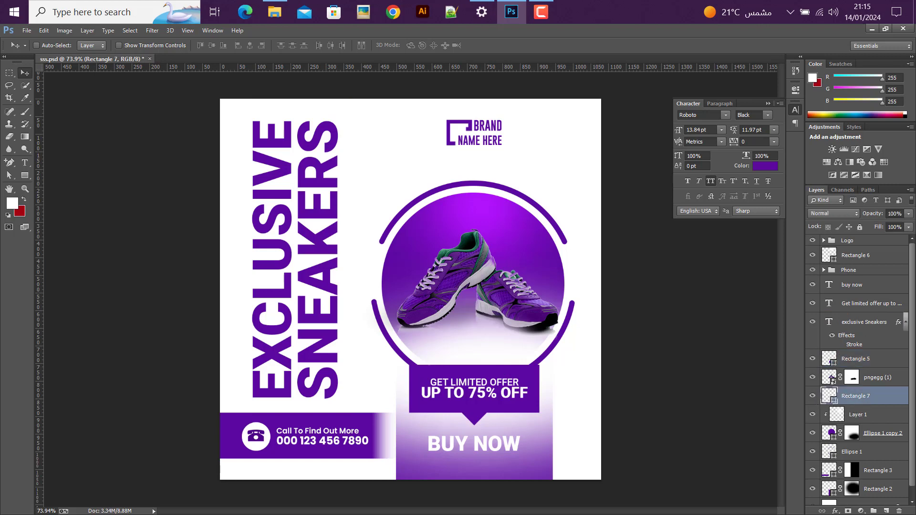
{"action": "left_click", "coordinate": [813, 398]}
{"action": "left_click", "coordinate": [10, 160]}
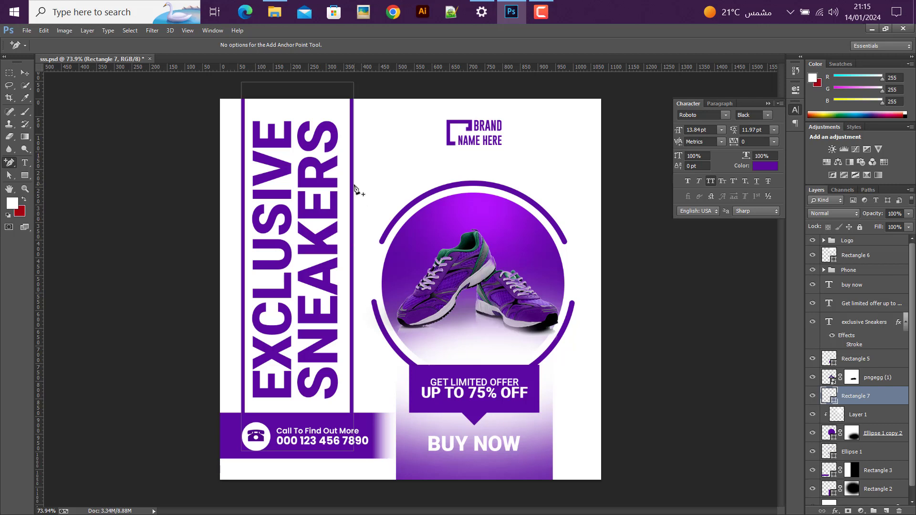
{"action": "left_click", "coordinate": [354, 359]}
{"action": "left_click", "coordinate": [8, 176]}
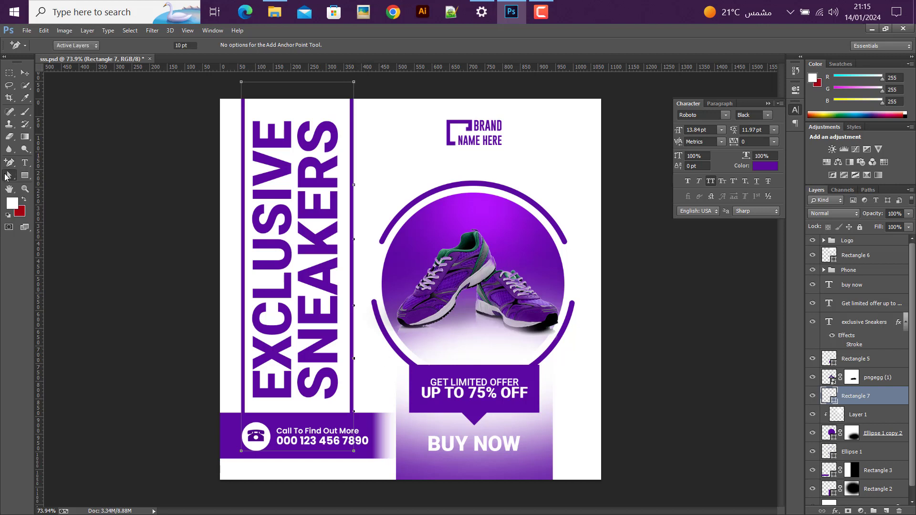
{"action": "left_click", "coordinate": [296, 266]}
{"action": "key", "text": "Delete"}
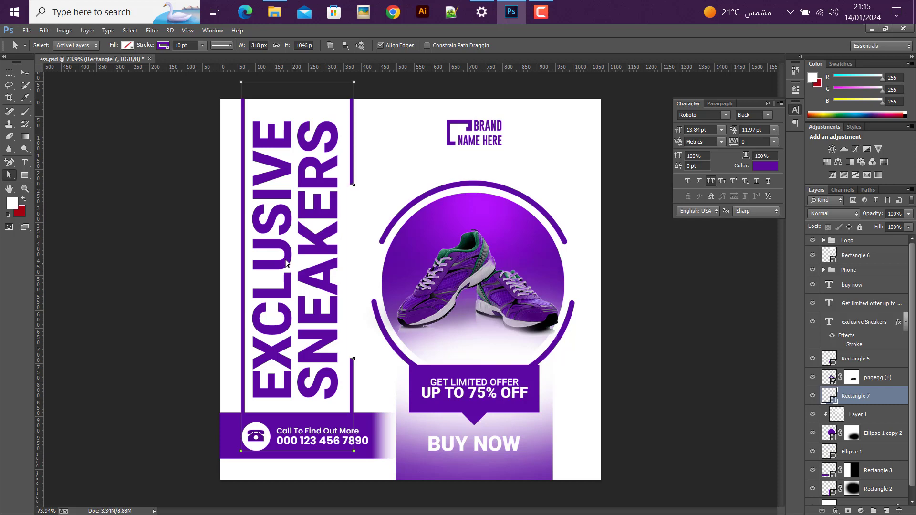
{"action": "left_click", "coordinate": [24, 73]}
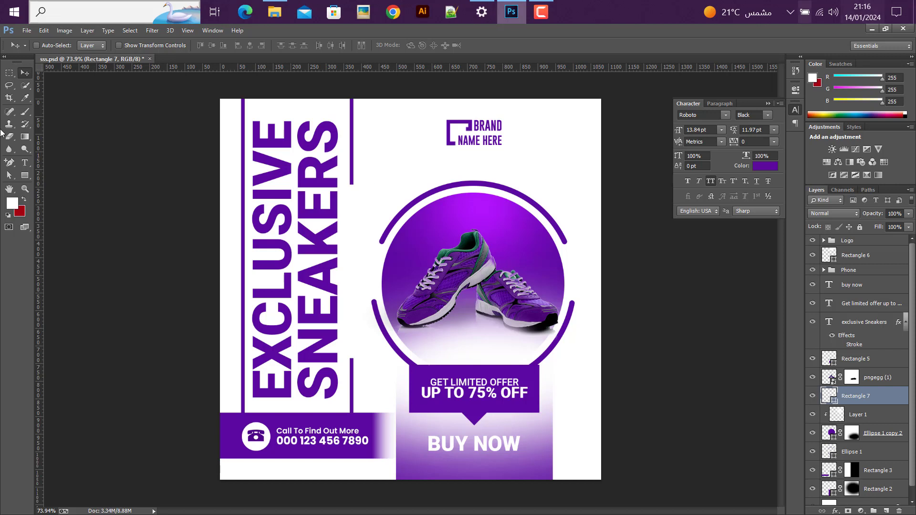
- Draw a thin vertical bar, Rectangle 8, in the frame's right-edge gap above the Logo layer
{"action": "left_click", "coordinate": [25, 177]}
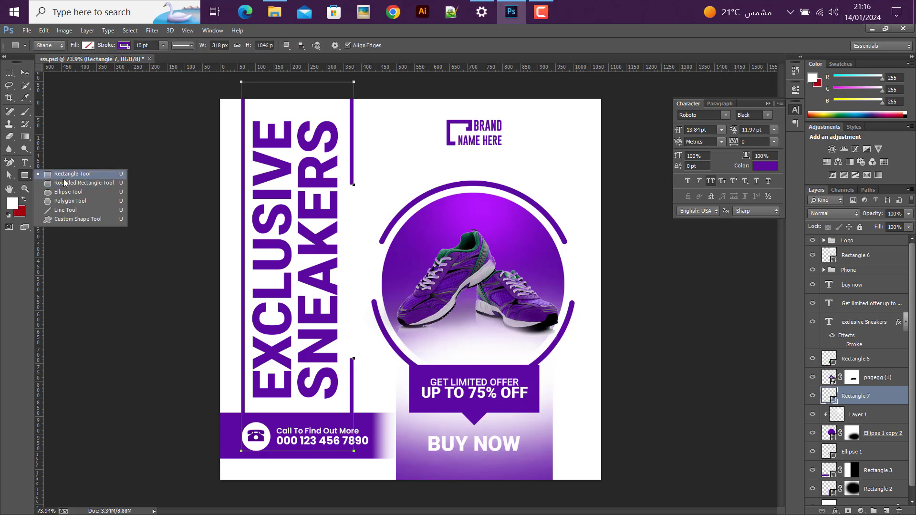
{"action": "left_click", "coordinate": [72, 174]}
{"action": "left_click", "coordinate": [848, 241]}
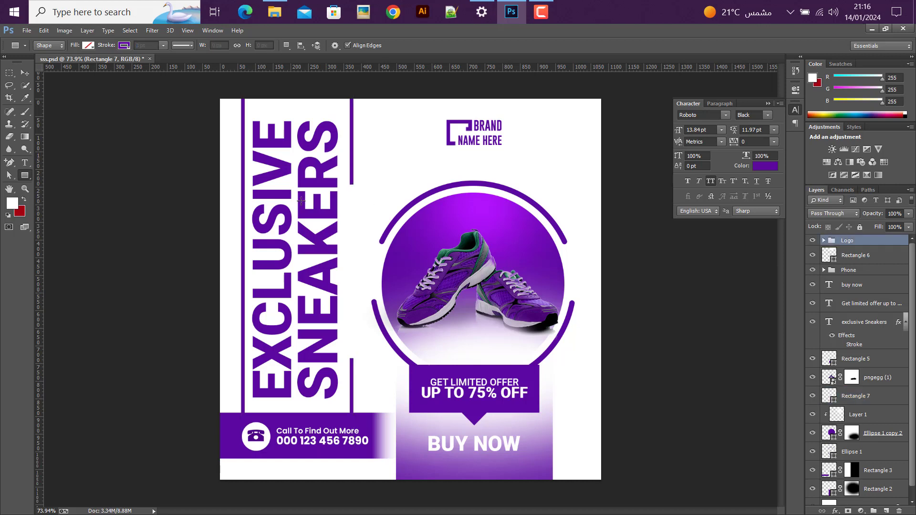
{"action": "left_click_drag", "start_coordinate": [352, 195], "coordinate": [352, 342]}
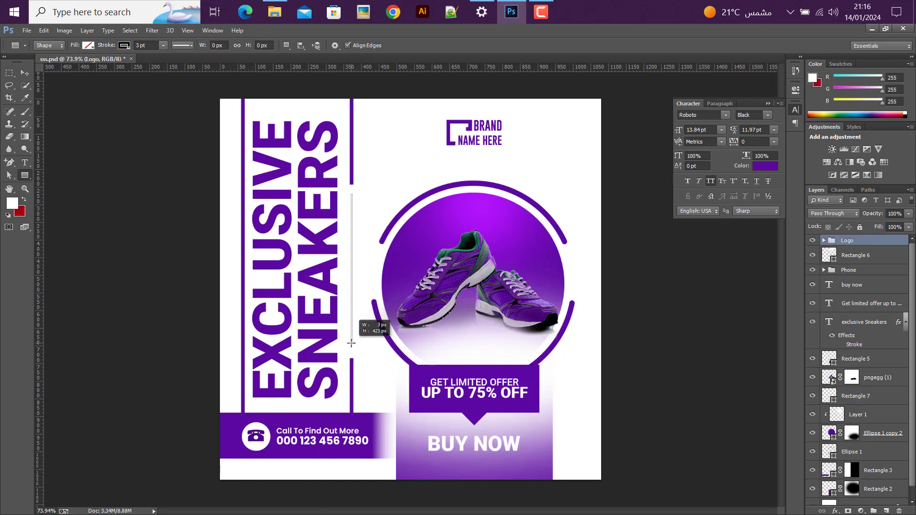
{"action": "left_click_drag", "start_coordinate": [352, 342], "coordinate": [345, 353]}
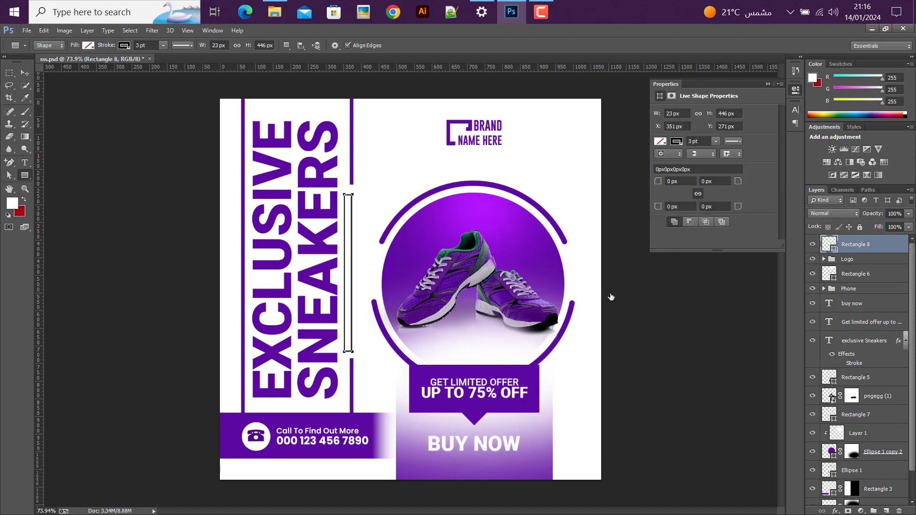
- Remove the thin bar's outline and fill it with solid purple #5a099e
{"action": "double_click", "coordinate": [829, 244]}
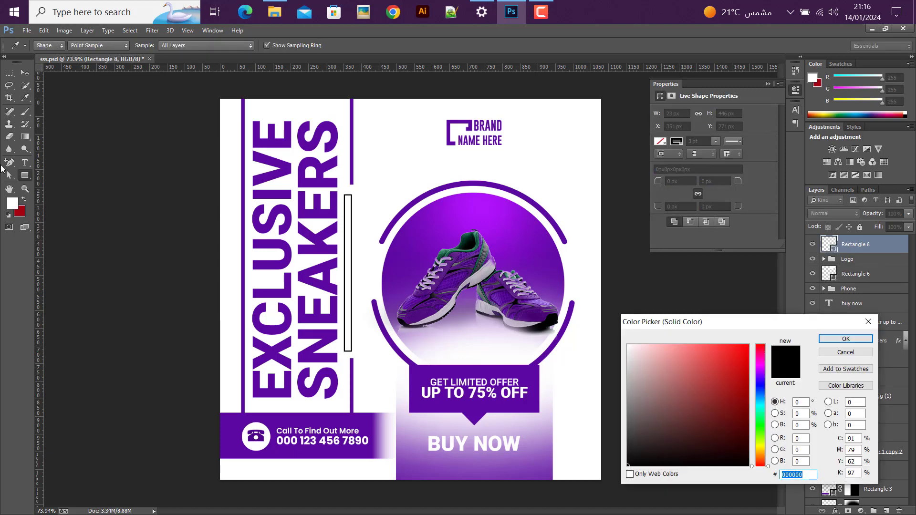
{"action": "key", "text": "Escape"}
{"action": "left_click", "coordinate": [83, 46]}
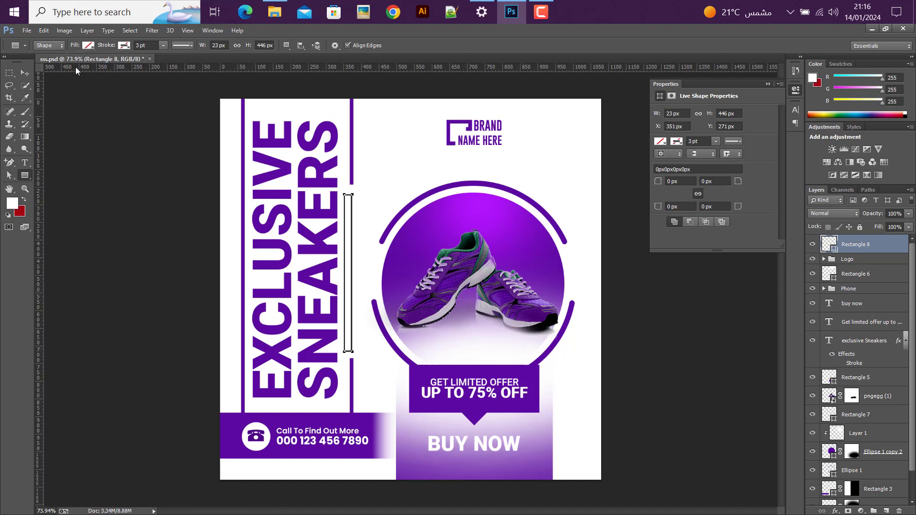
{"action": "left_click", "coordinate": [124, 45]}
{"action": "left_click", "coordinate": [65, 64]}
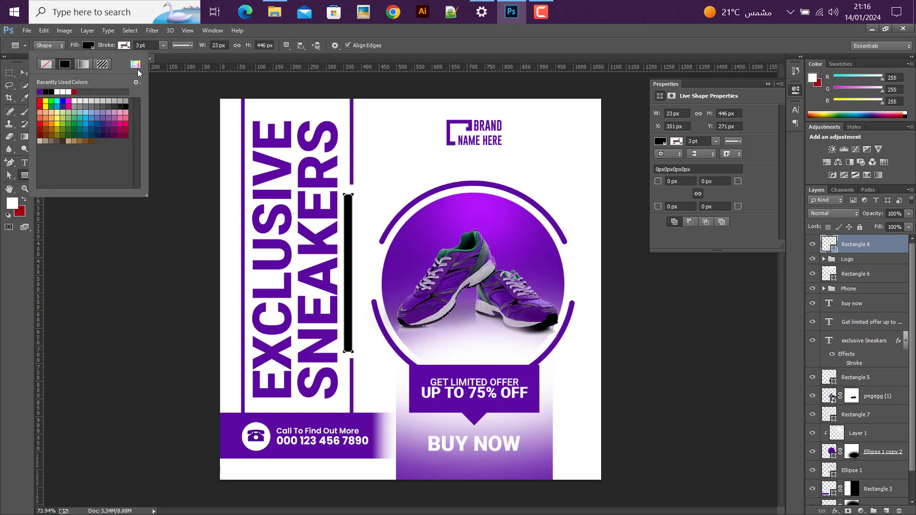
{"action": "left_click", "coordinate": [135, 66]}
{"action": "left_click", "coordinate": [501, 397]}
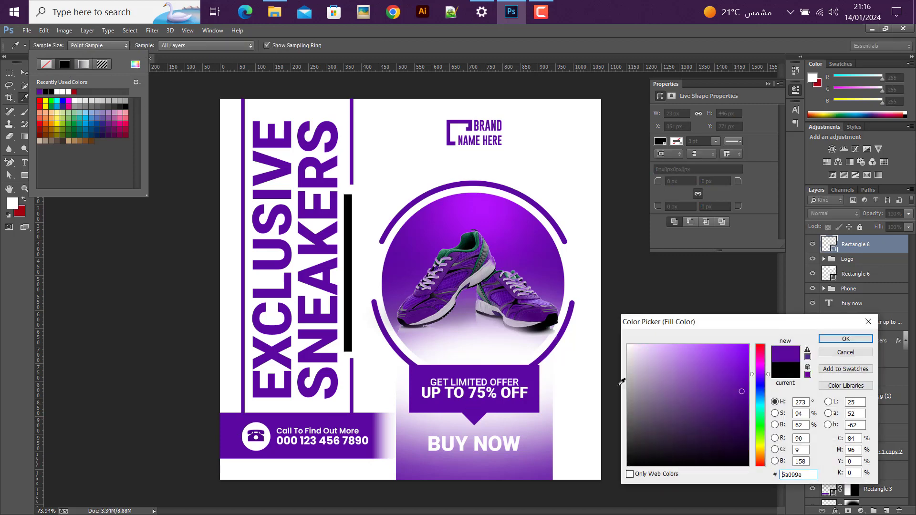
{"action": "left_click", "coordinate": [846, 338]}
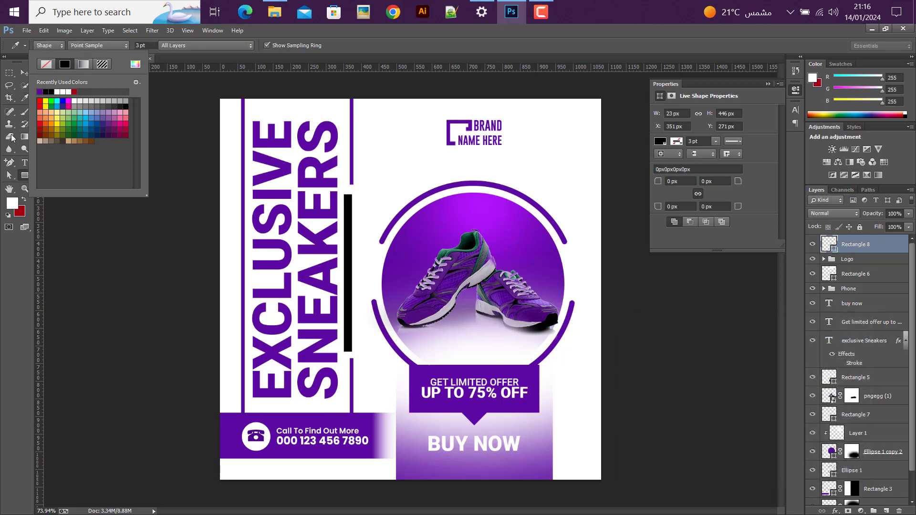
{"action": "left_click", "coordinate": [21, 74]}
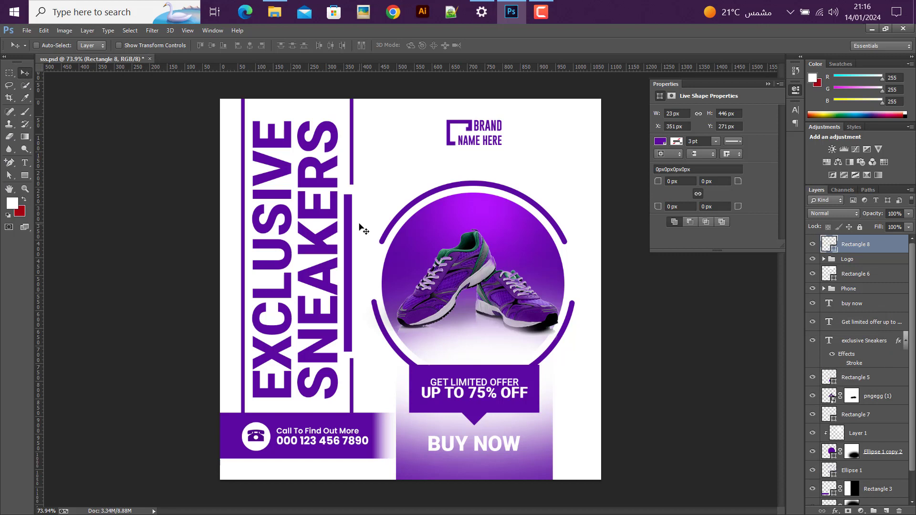
- Nudge Rectangle 8 slightly up and to the right
{"action": "key", "text": "Up"}
{"action": "key", "text": "Up"}
{"action": "key", "text": "Right"}
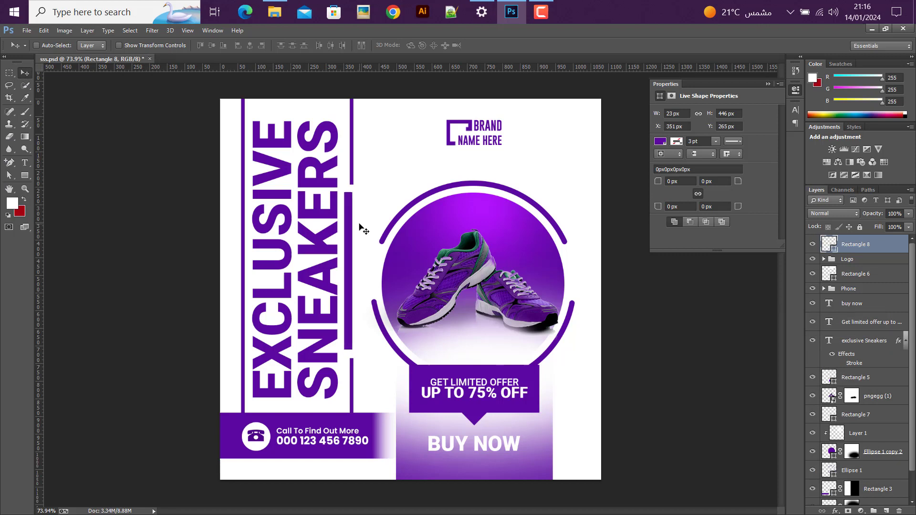
{"action": "key", "text": "Right"}
{"action": "key", "text": "Right"}
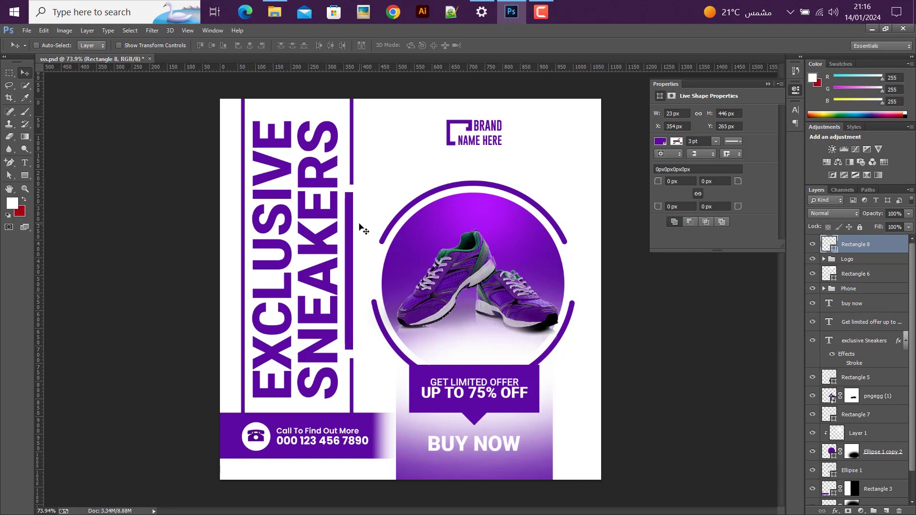
{"action": "scroll", "coordinate": [365, 231], "scroll_direction": "down", "scroll_amount": 1}
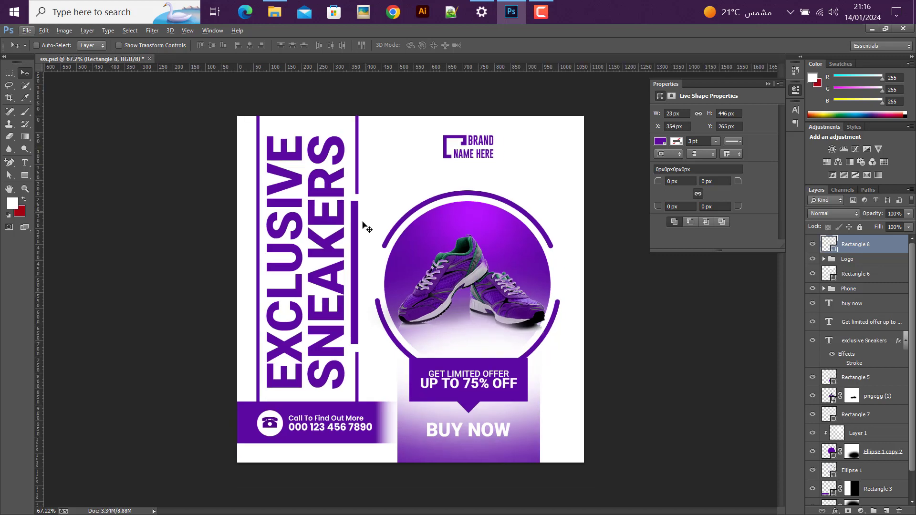
{"action": "scroll", "coordinate": [364, 230], "scroll_direction": "down", "scroll_amount": 1}
{"action": "scroll", "coordinate": [367, 316], "scroll_direction": "up", "scroll_amount": 1}
{"action": "scroll", "coordinate": [367, 314], "scroll_direction": "down", "scroll_amount": 1}
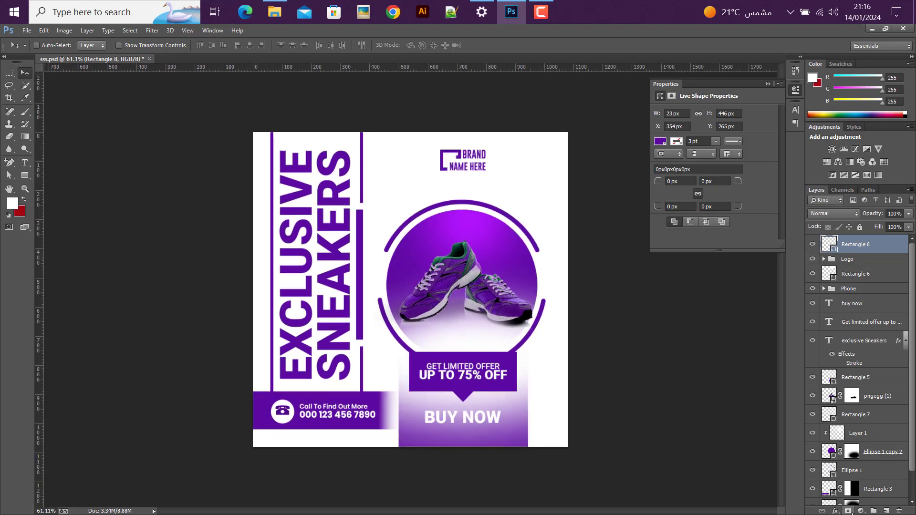
- Mask the bar's lower part with a soft black brush so it fades, then show guides
{"action": "left_click", "coordinate": [849, 510]}
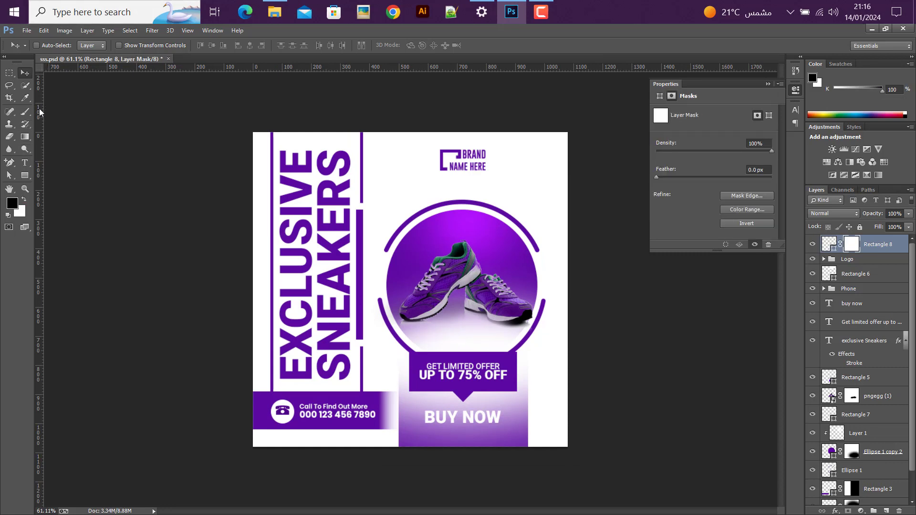
{"action": "left_click", "coordinate": [25, 112]}
{"action": "mouse_move", "coordinate": [430, 201]}
{"action": "left_mouse_down"}
{"action": "mouse_move", "coordinate": [363, 169]}
{"action": "mouse_move", "coordinate": [389, 153]}
{"action": "mouse_move", "coordinate": [365, 408]}
{"action": "mouse_move", "coordinate": [359, 398]}
{"action": "left_mouse_up"}
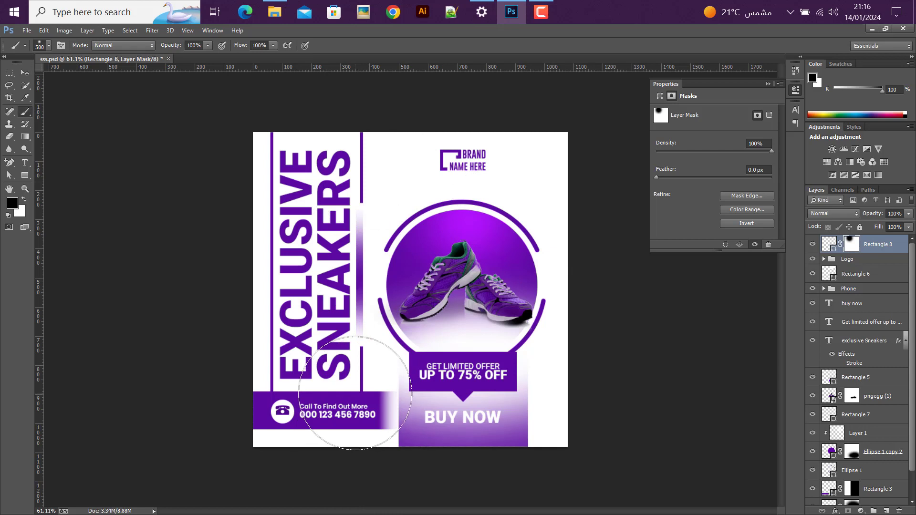
{"action": "mouse_move", "coordinate": [359, 398]}
{"action": "left_mouse_down"}
{"action": "mouse_move", "coordinate": [368, 254]}
{"action": "mouse_move", "coordinate": [360, 168]}
{"action": "left_mouse_up"}
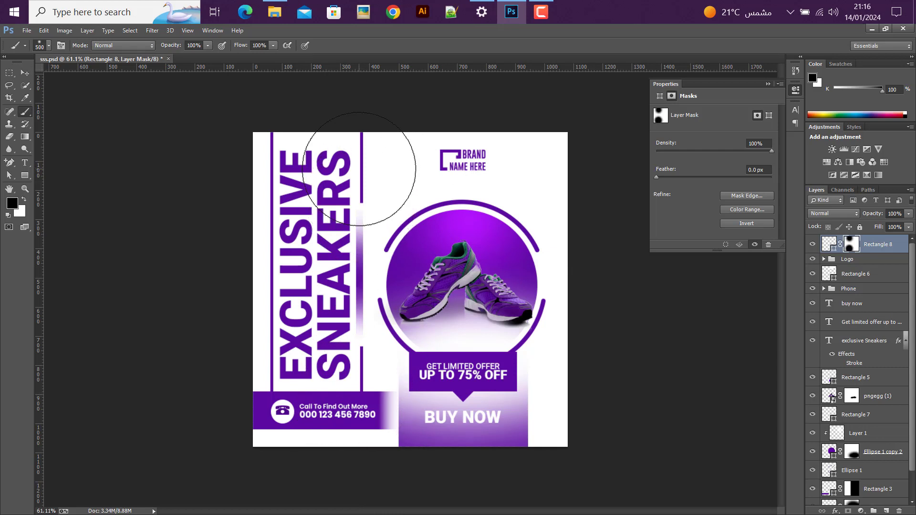
{"action": "left_click", "coordinate": [24, 73]}
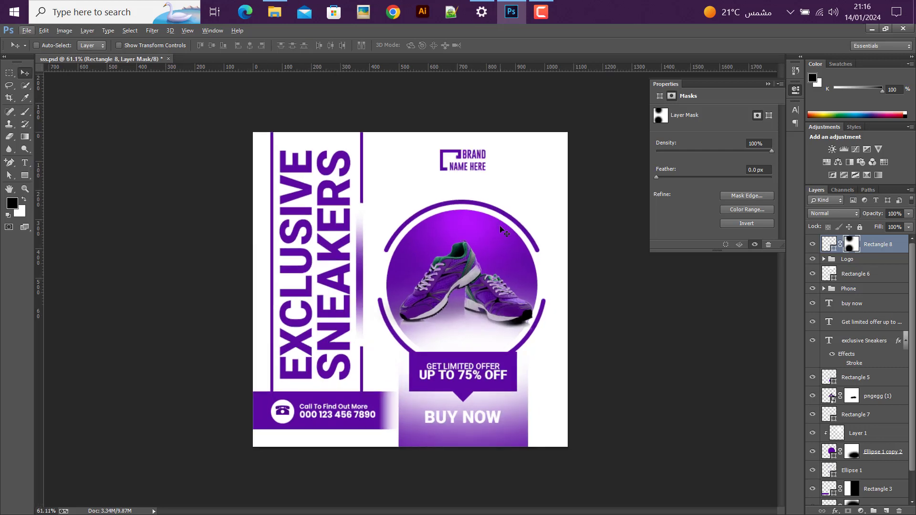
{"action": "scroll", "coordinate": [504, 231], "scroll_direction": "up", "scroll_amount": 1}
{"action": "key", "text": "ctrl+semicolon"}
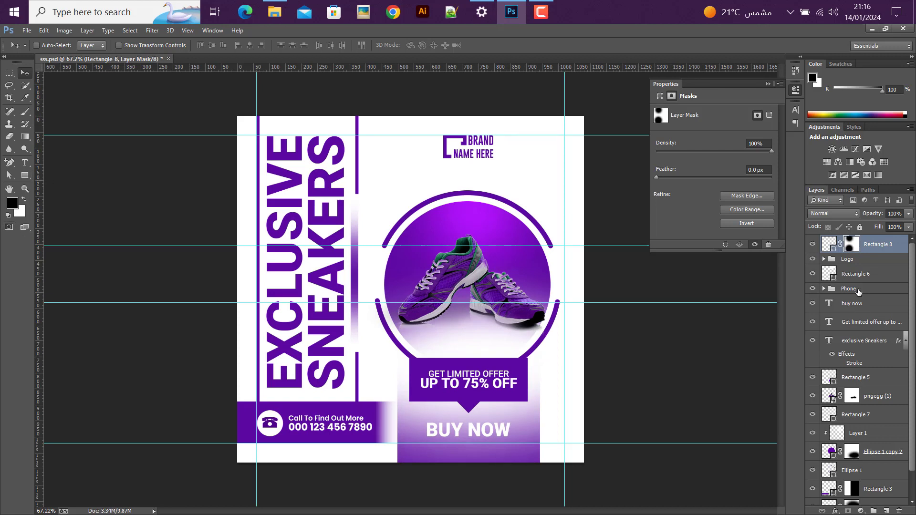
{"action": "left_click", "coordinate": [850, 262]}
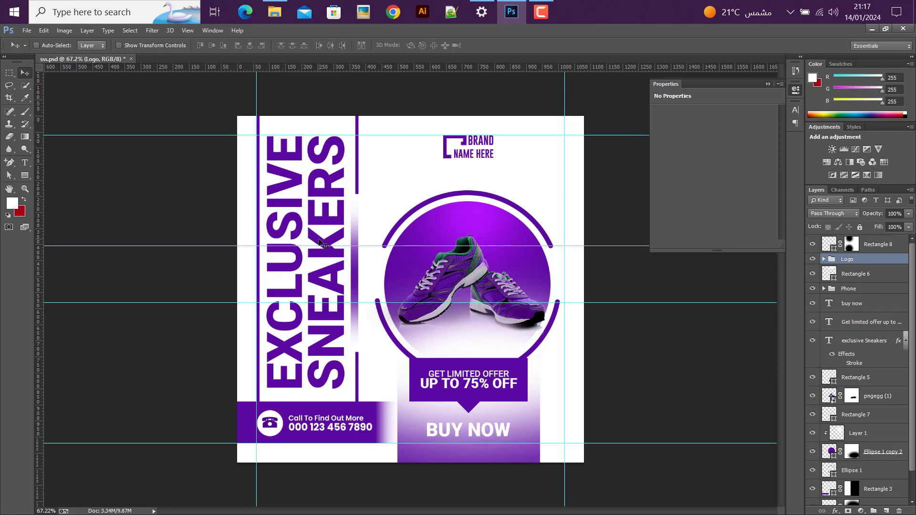
{"action": "key", "text": "ctrl+semicolon"}
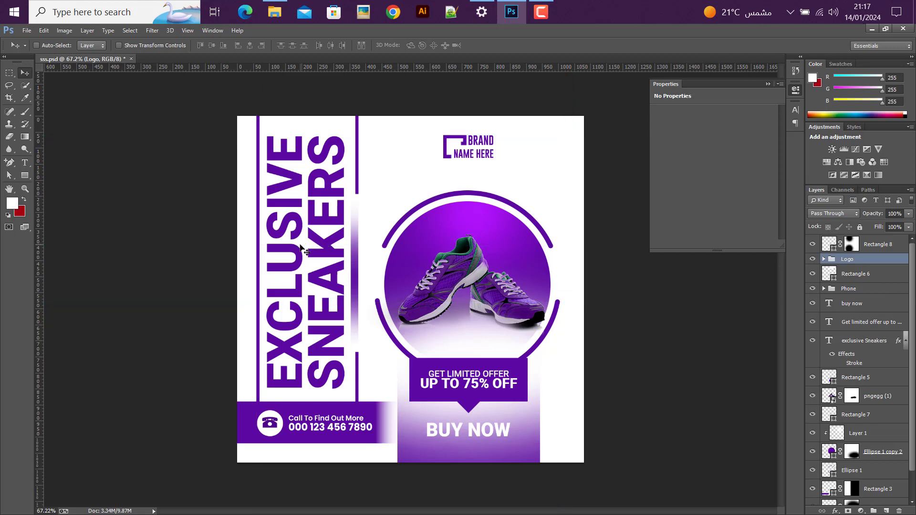
{"action": "left_click", "coordinate": [876, 247]}
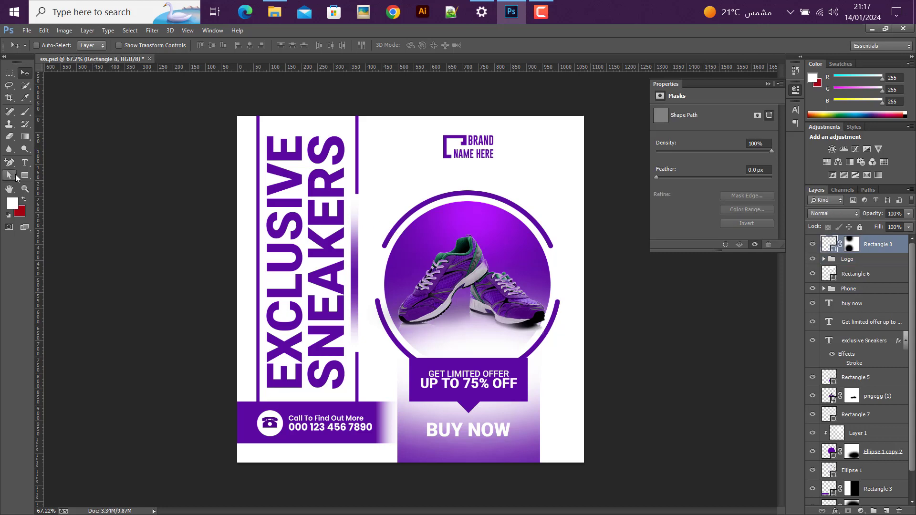
{"action": "left_click", "coordinate": [25, 175]}
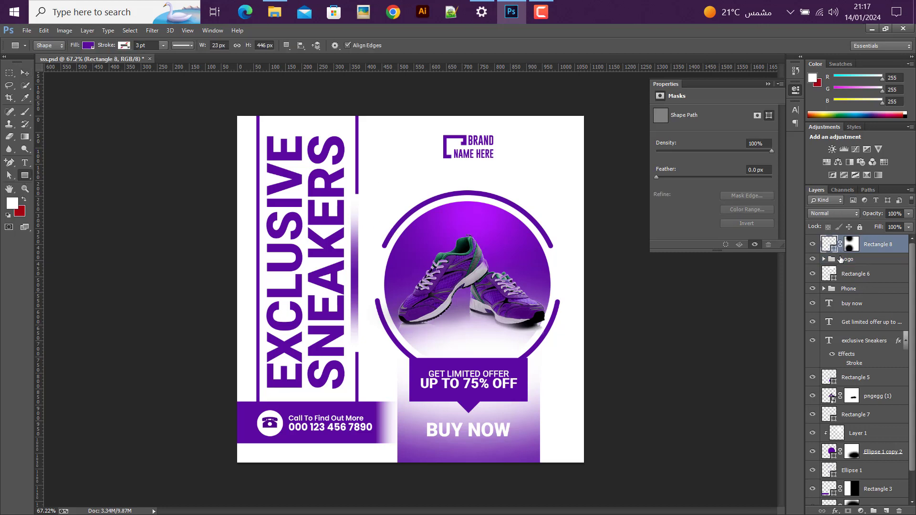
{"action": "left_click", "coordinate": [848, 260]}
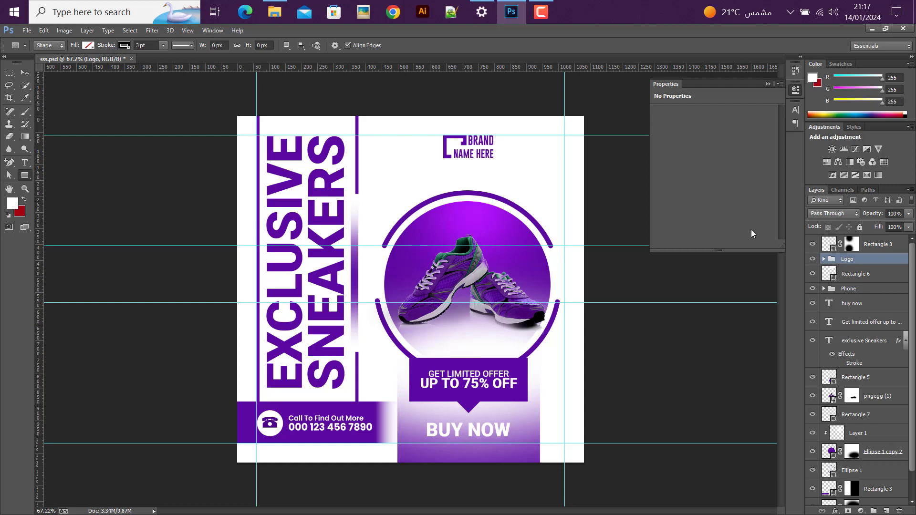
- Draw a 190x190 px square in the top-right corner with no stroke and #5a099e fill
{"action": "left_click_drag", "start_coordinate": [584, 117], "coordinate": [524, 177]}
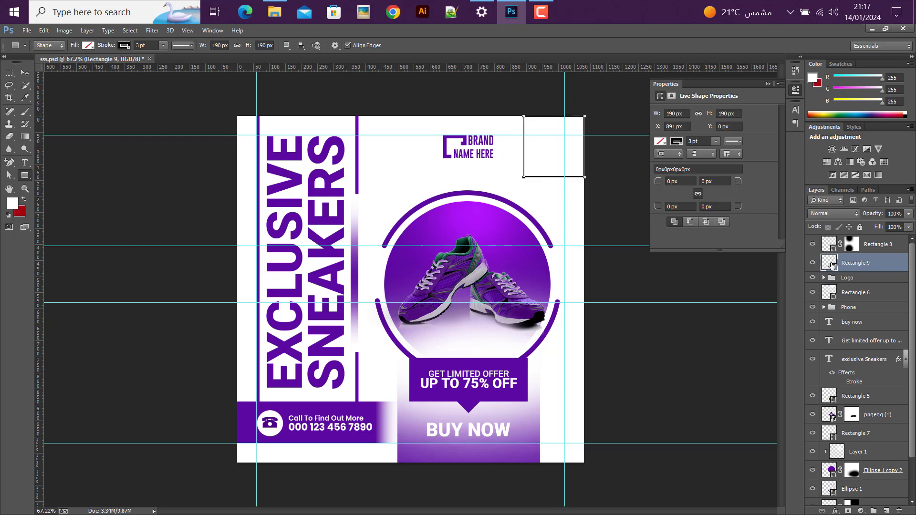
{"action": "left_click", "coordinate": [121, 48]}
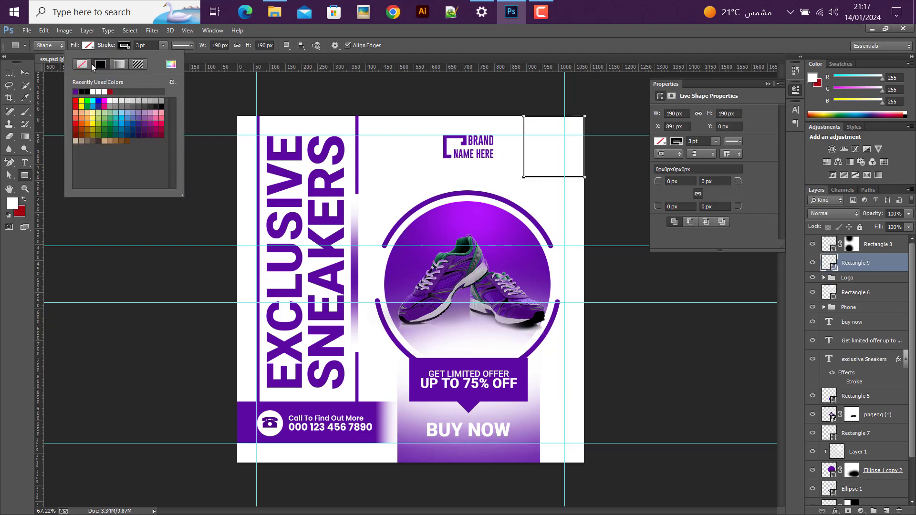
{"action": "left_click", "coordinate": [86, 68]}
{"action": "left_click", "coordinate": [87, 46]}
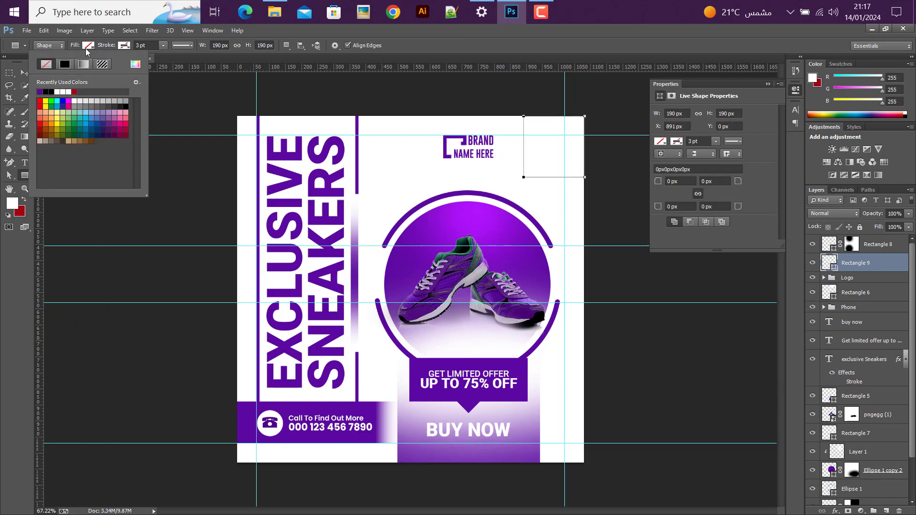
{"action": "left_click", "coordinate": [64, 64]}
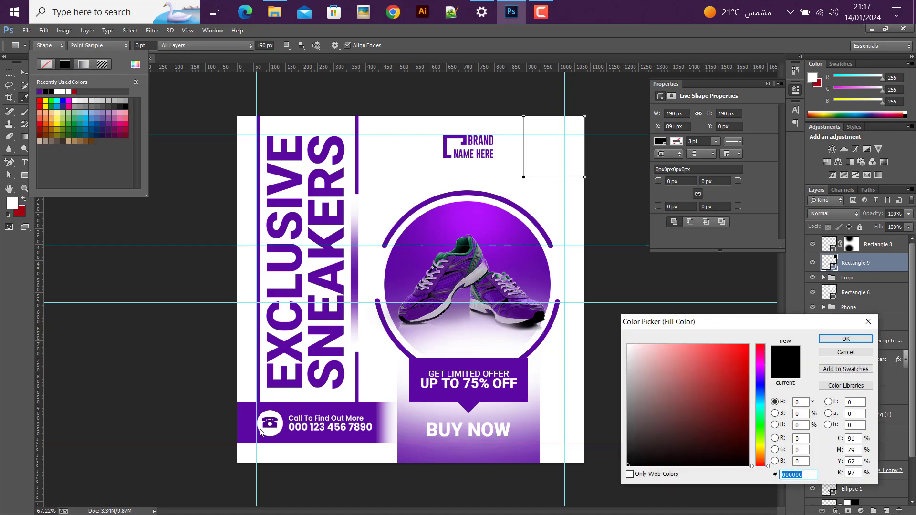
{"action": "left_click", "coordinate": [135, 64]}
{"action": "left_click", "coordinate": [846, 340]}
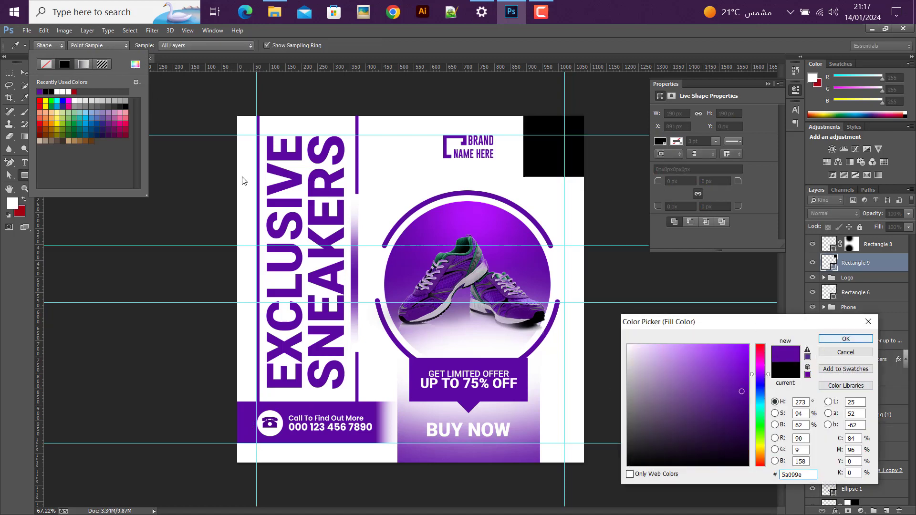
{"action": "double_click", "coordinate": [39, 91]}
{"action": "key", "text": "v"}
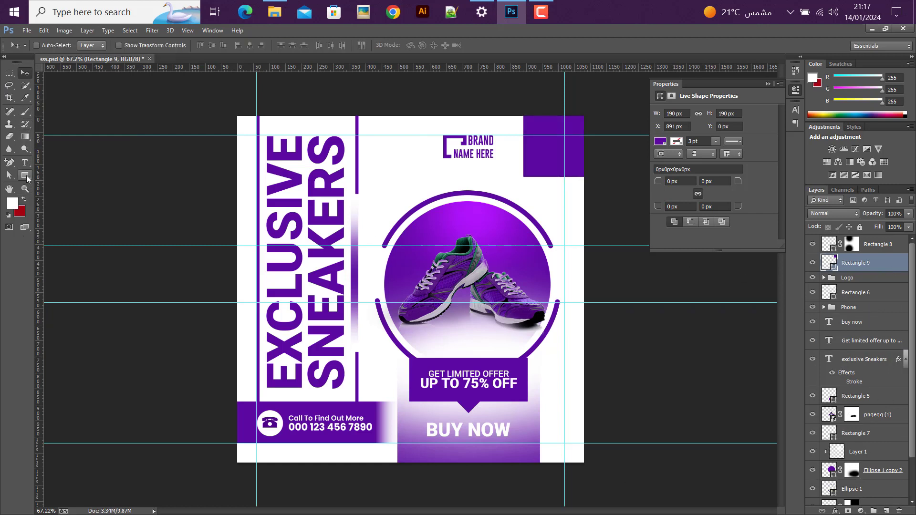
{"action": "left_click", "coordinate": [25, 175]}
- Draw a large circle outline, Ellipse 2, and move it toward the top-right corner
{"action": "left_click", "coordinate": [50, 194]}
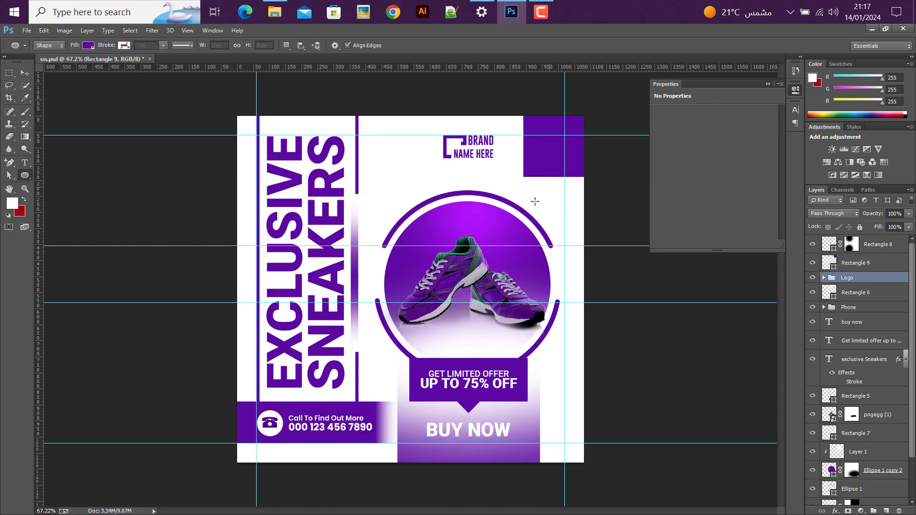
{"action": "left_click_drag", "start_coordinate": [548, 188], "coordinate": [365, 372]}
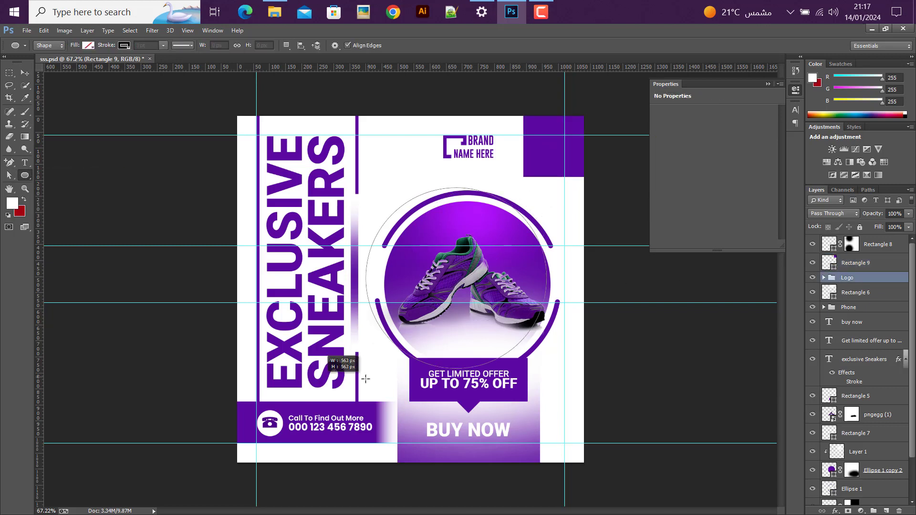
{"action": "left_click", "coordinate": [26, 72]}
{"action": "left_click_drag", "start_coordinate": [492, 246], "coordinate": [535, 166]}
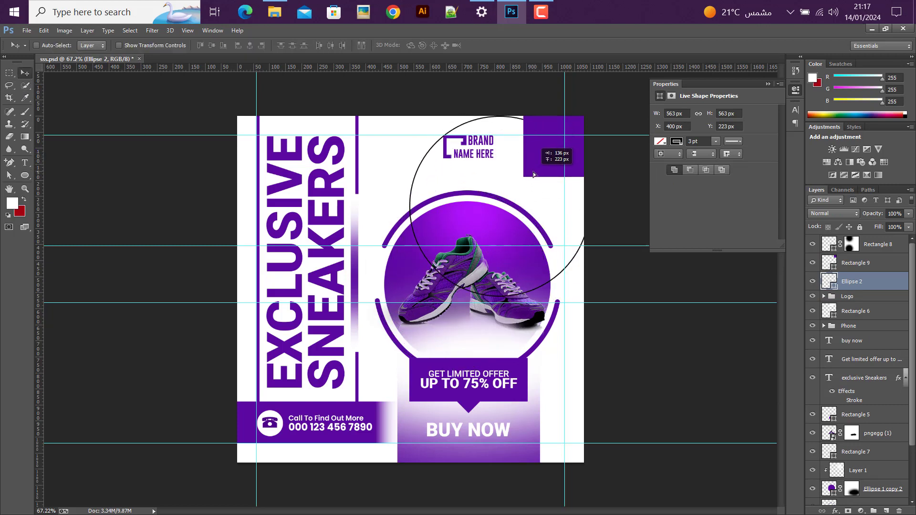
{"action": "left_click_drag", "start_coordinate": [536, 166], "coordinate": [534, 168]}
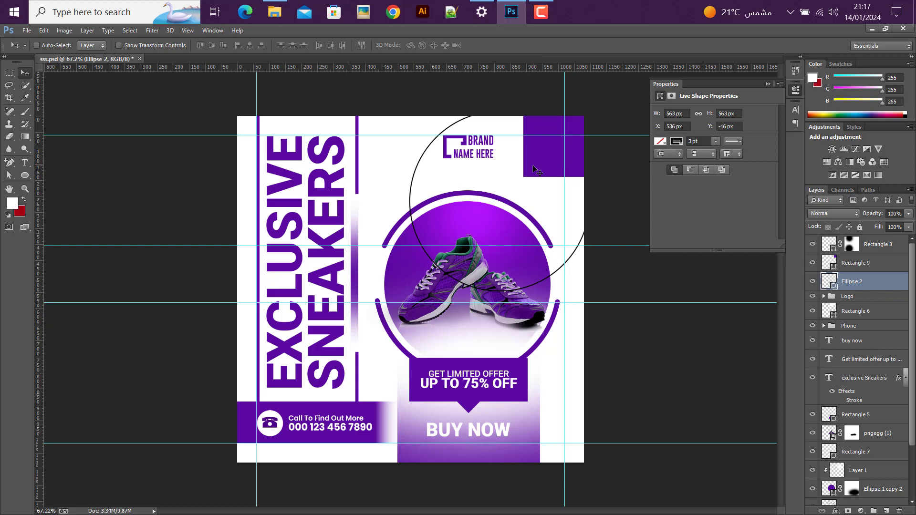
- Stack Ellipse 2 above Rectangle 9 and fine-tune it to about X 529, Y -13 px
{"action": "left_click_drag", "start_coordinate": [868, 285], "coordinate": [864, 261]}
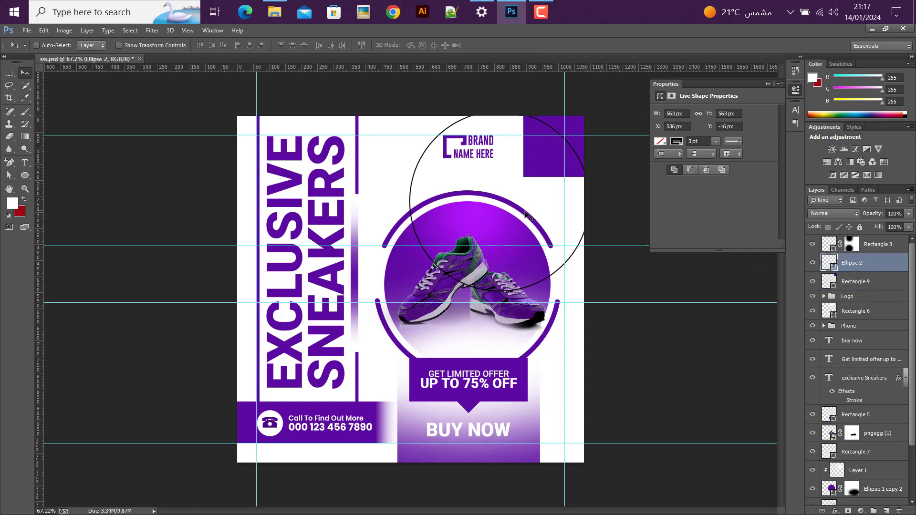
{"action": "left_click_drag", "start_coordinate": [526, 216], "coordinate": [524, 217]}
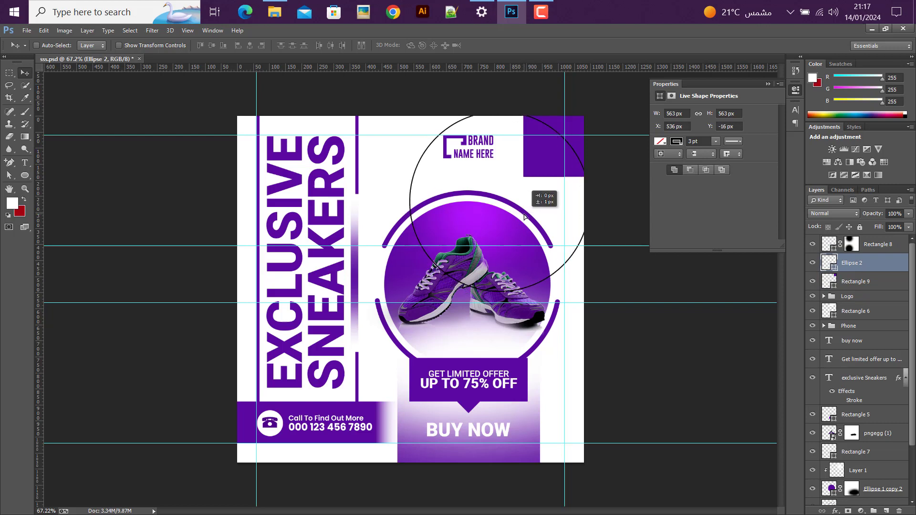
{"action": "left_click_drag", "start_coordinate": [525, 217], "coordinate": [522, 214]}
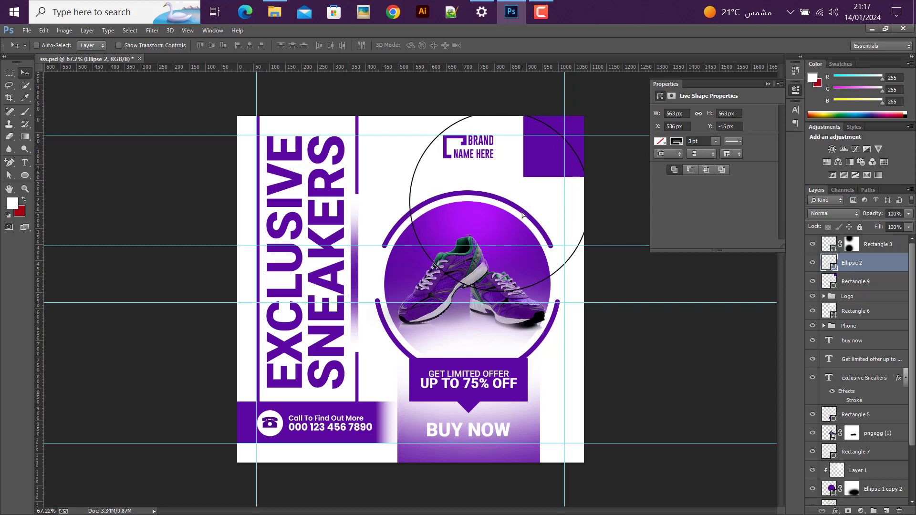
{"action": "key", "text": "Down"}
{"action": "key", "text": "Down"}
{"action": "key", "text": "Left"}
{"action": "key", "text": "Left"}
{"action": "key", "text": "Left"}
{"action": "key", "text": "Left"}
{"action": "key", "text": "Left"}
{"action": "key", "text": "Left"}
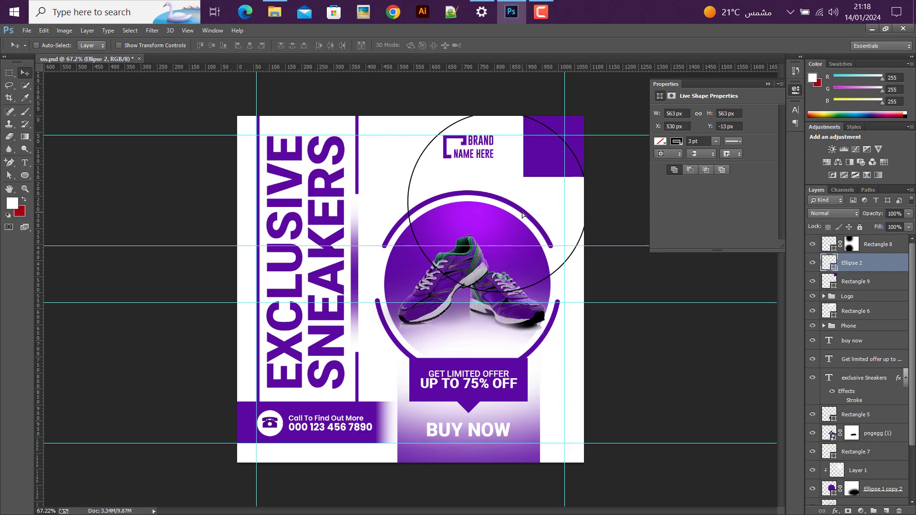
{"action": "key", "text": "Left"}
{"action": "key", "text": "Left"}
{"action": "key", "text": "Left"}
{"action": "key", "text": "Right"}
{"action": "key", "text": "Right"}
{"action": "key", "text": "Right"}
{"action": "left_click_drag", "start_coordinate": [823, 275], "coordinate": [834, 271]}
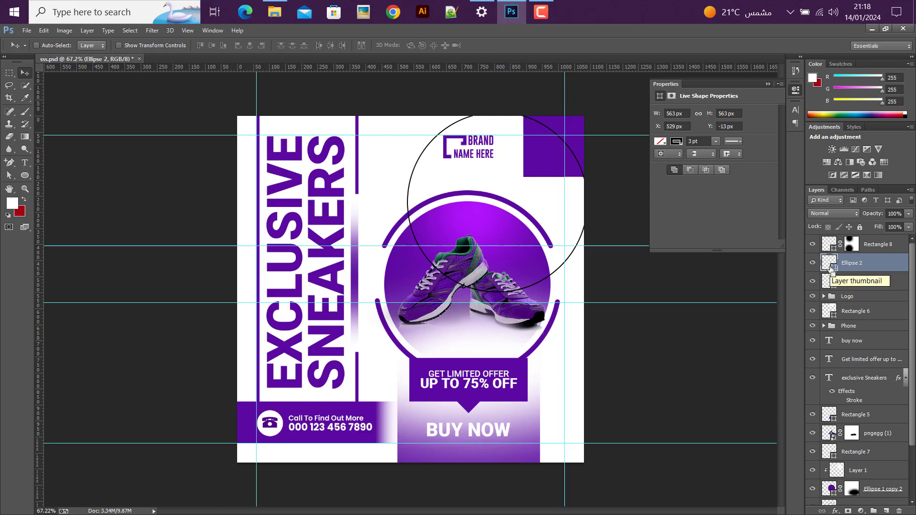
- Load Ellipse 2's shape as a selection, hide that layer, and select Rectangle 9
{"action": "left_click", "coordinate": [832, 264], "text": "ctrl"}
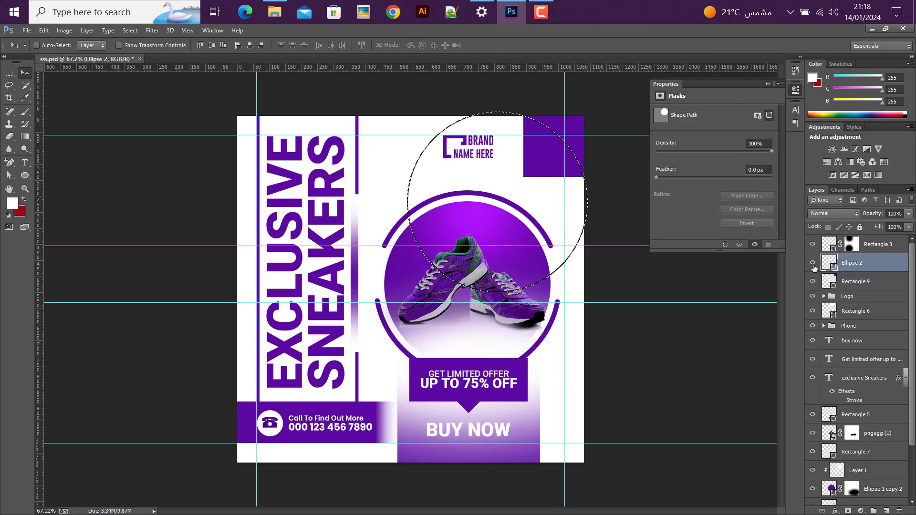
{"action": "left_click", "coordinate": [812, 263]}
{"action": "left_click", "coordinate": [867, 282]}
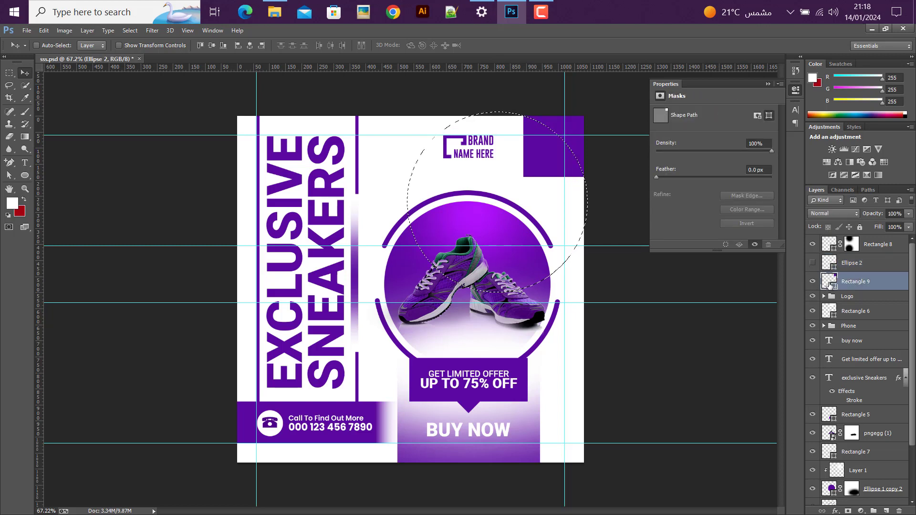
{"action": "left_click", "coordinate": [813, 281]}
{"action": "left_click", "coordinate": [812, 282]}
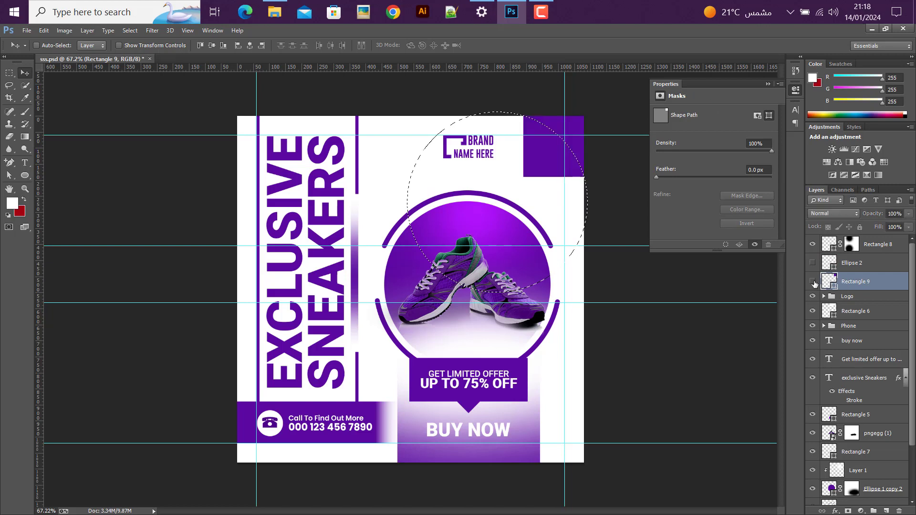
{"action": "left_click", "coordinate": [813, 281]}
- Mask Rectangle 9 with the inverted circle selection, hide guides, and delete Ellipse 2
{"action": "key", "text": "ctrl+shift+i"}
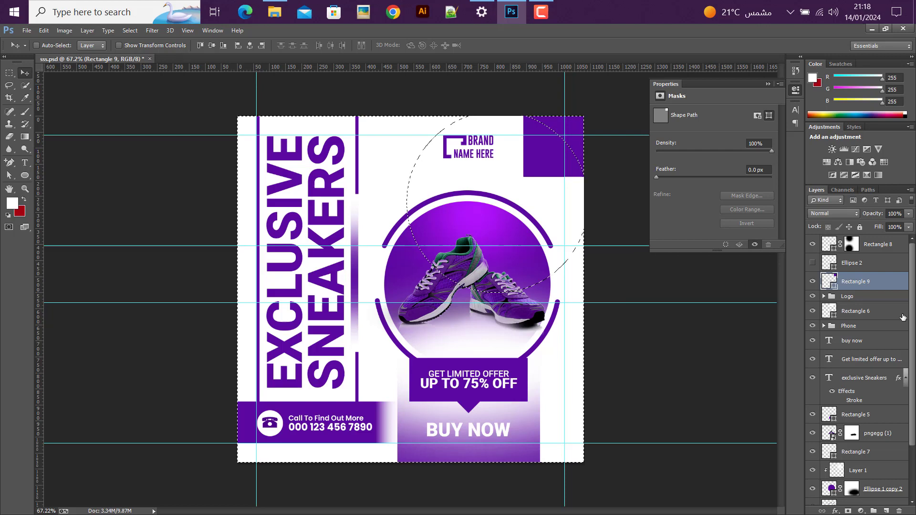
{"action": "left_click", "coordinate": [849, 510]}
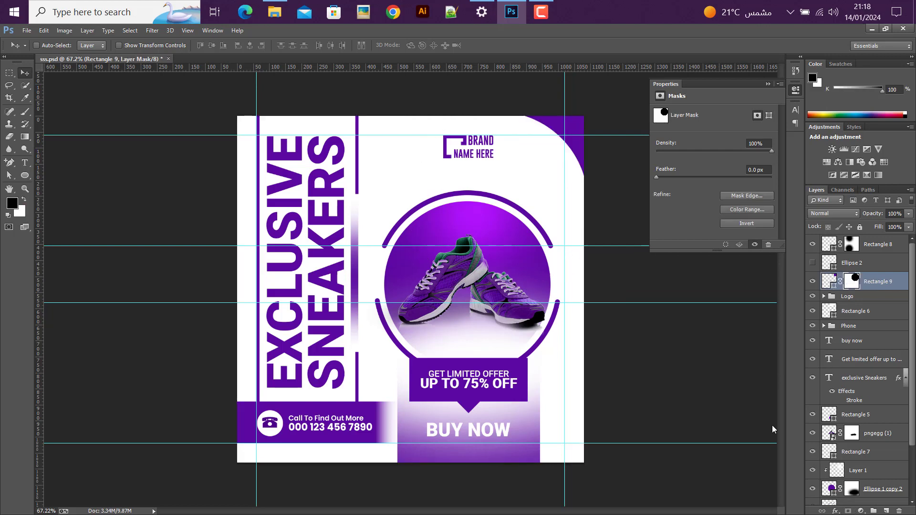
{"action": "key", "text": "ctrl+semicolon"}
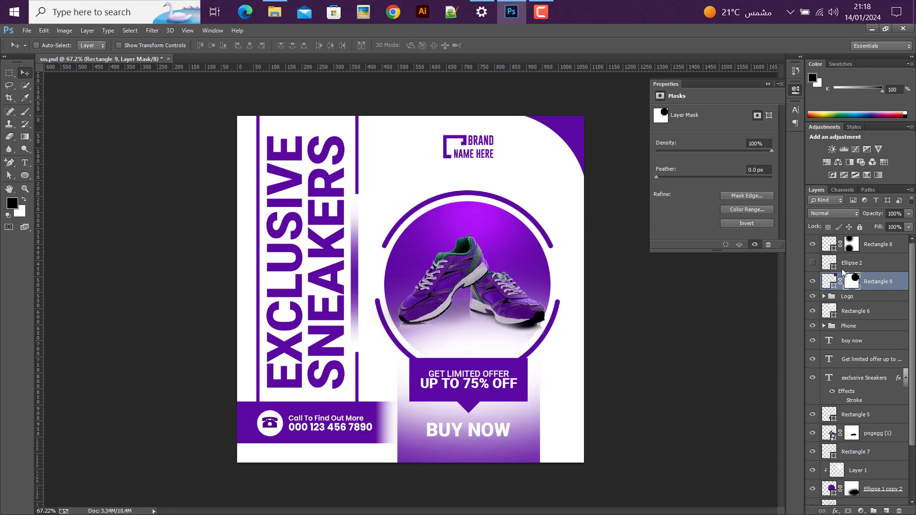
{"action": "left_click", "coordinate": [864, 262]}
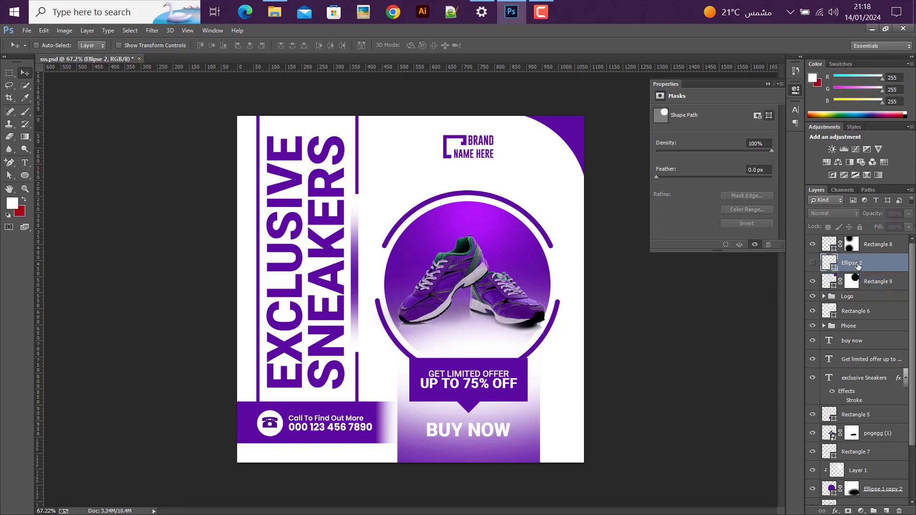
{"action": "key", "text": "Delete"}
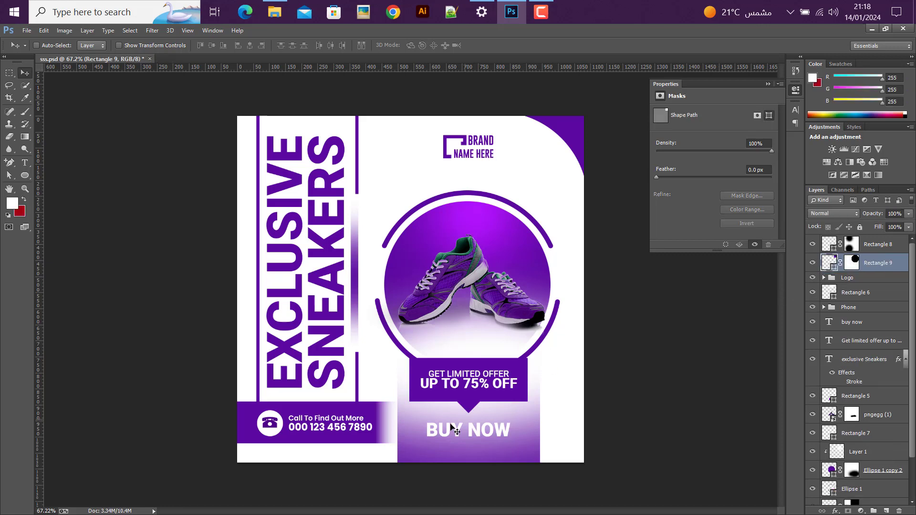
{"action": "scroll", "coordinate": [426, 438], "scroll_direction": "up", "scroll_amount": 1}
{"action": "scroll", "coordinate": [422, 441], "scroll_direction": "down", "scroll_amount": 2}
{"action": "scroll", "coordinate": [414, 441], "scroll_direction": "up", "scroll_amount": 1}
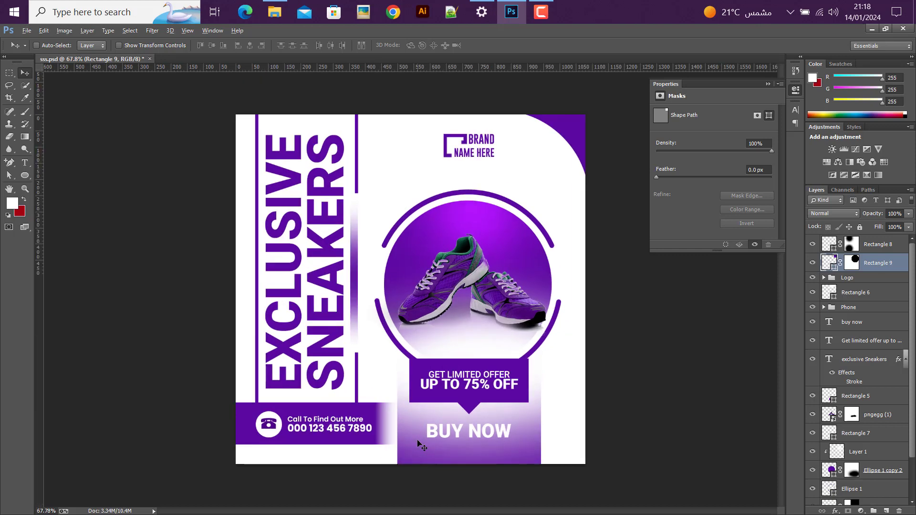
{"action": "scroll", "coordinate": [856, 444], "scroll_direction": "down", "scroll_amount": 2}
{"action": "scroll", "coordinate": [855, 465], "scroll_direction": "down", "scroll_amount": 1}
- Paint white with an enlarged brush on Rectangle 2's layer mask over the BUY NOW panel
{"action": "left_click", "coordinate": [852, 478]}
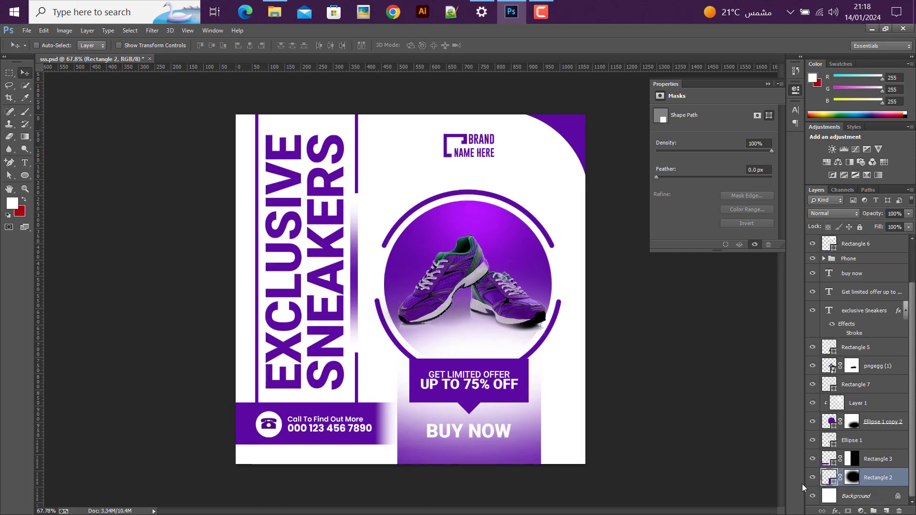
{"action": "left_click", "coordinate": [812, 478]}
{"action": "left_click", "coordinate": [25, 113]}
{"action": "scroll", "coordinate": [446, 351], "scroll_direction": "down", "scroll_amount": 2}
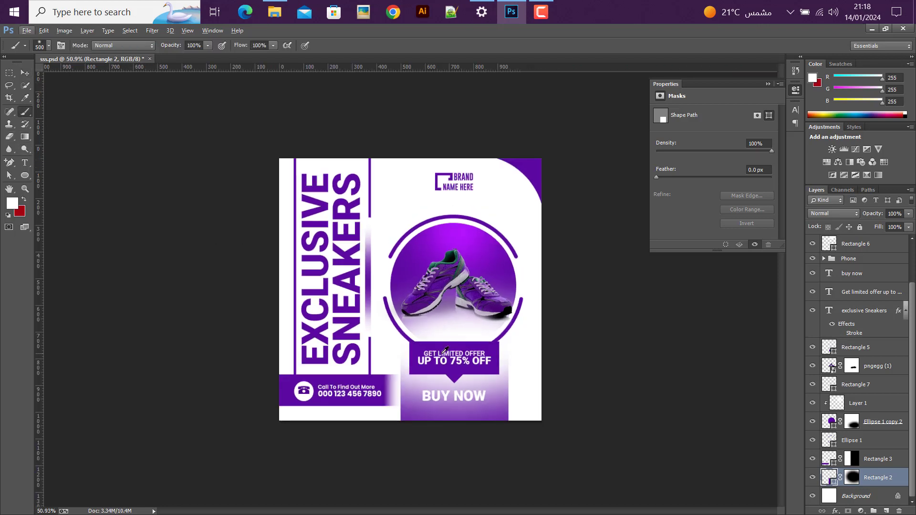
{"action": "left_click", "coordinate": [854, 482]}
{"action": "left_click", "coordinate": [8, 198]}
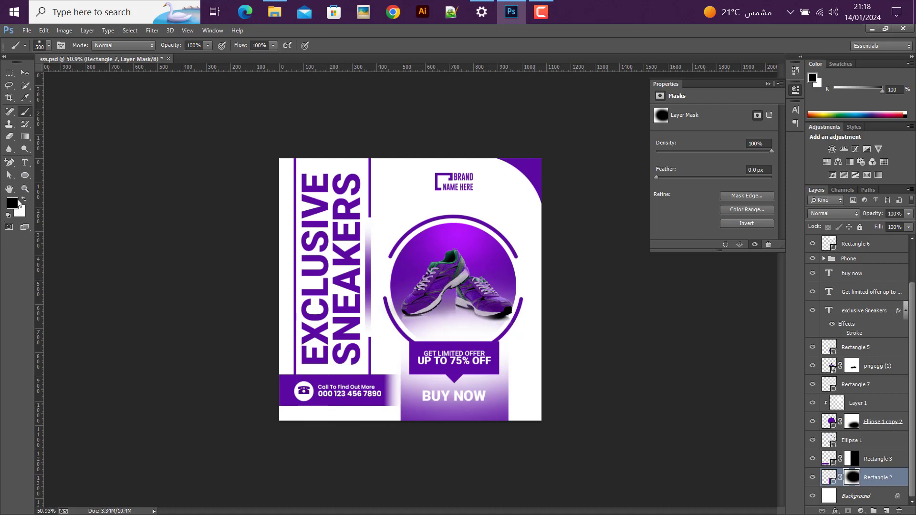
{"action": "left_click", "coordinate": [25, 201]}
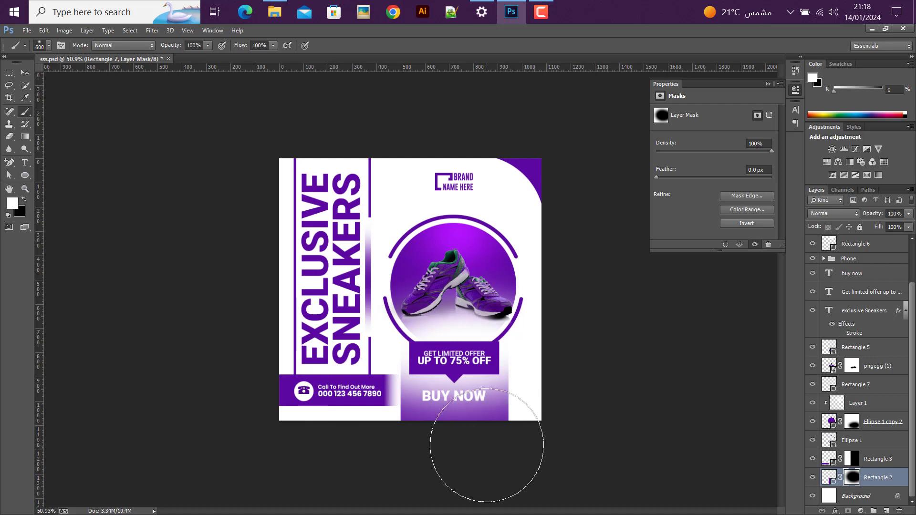
{"action": "key", "text": "bracketright"}
{"action": "key", "text": "bracketright"}
{"action": "key", "text": "bracketright"}
{"action": "key", "text": "bracketright"}
{"action": "left_click_drag", "start_coordinate": [457, 444], "coordinate": [440, 457]}
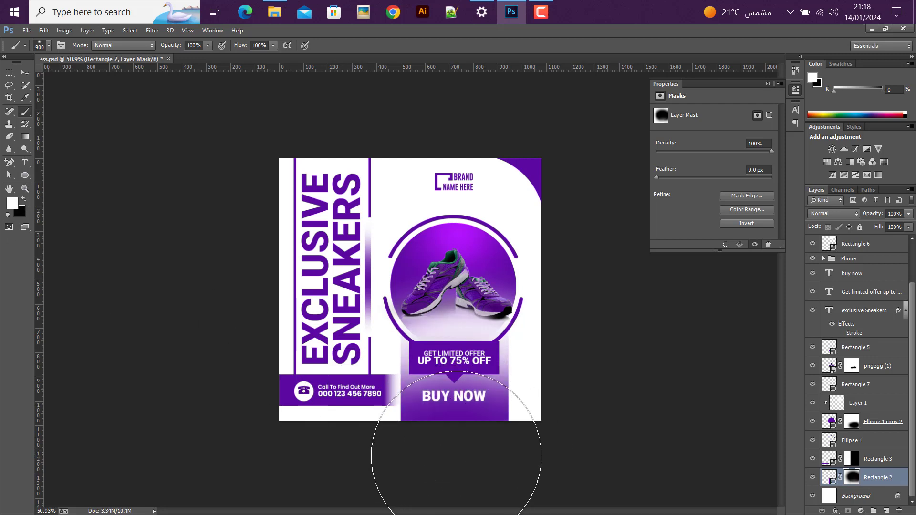
{"action": "key", "text": "ctrl+plus"}
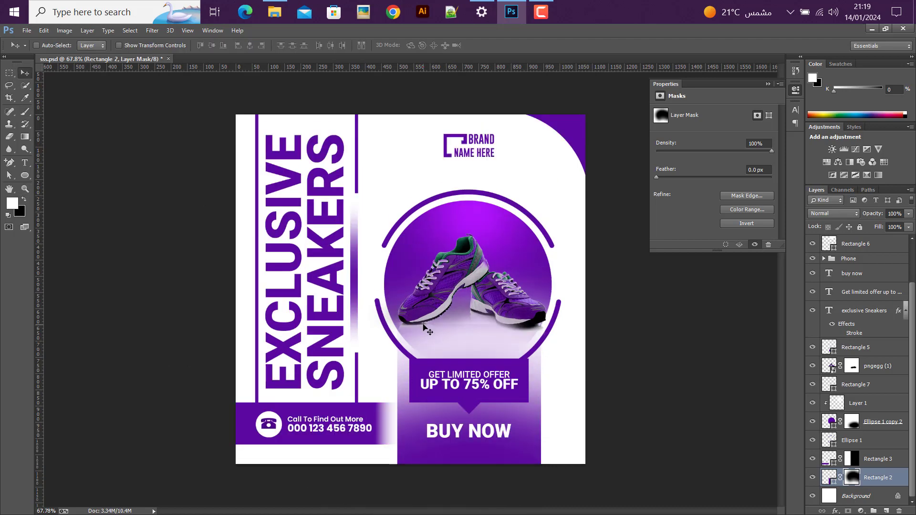